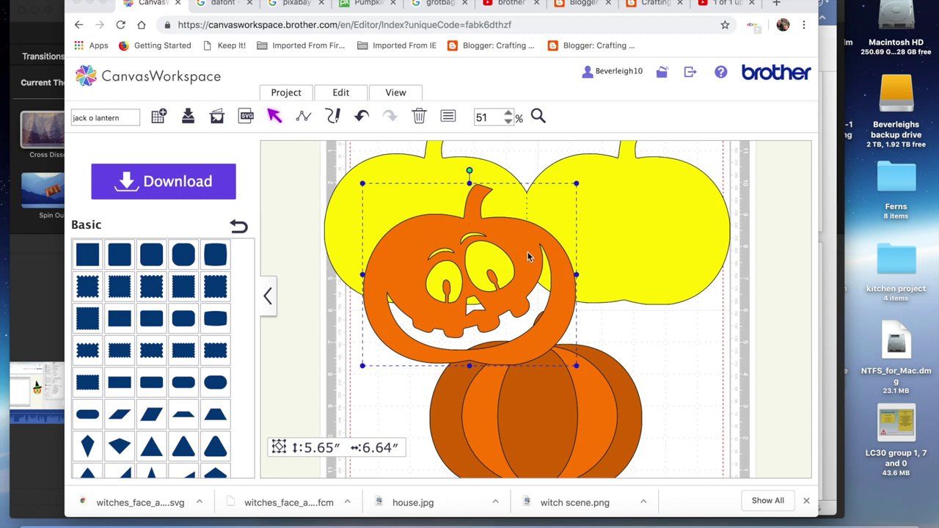
# - Move the orange jack-o'-lantern to the mat's left, partly off the yellow pumpkin, and make the window full screen
pyautogui.moveTo(517, 256); pyautogui.dragTo(668, 187)
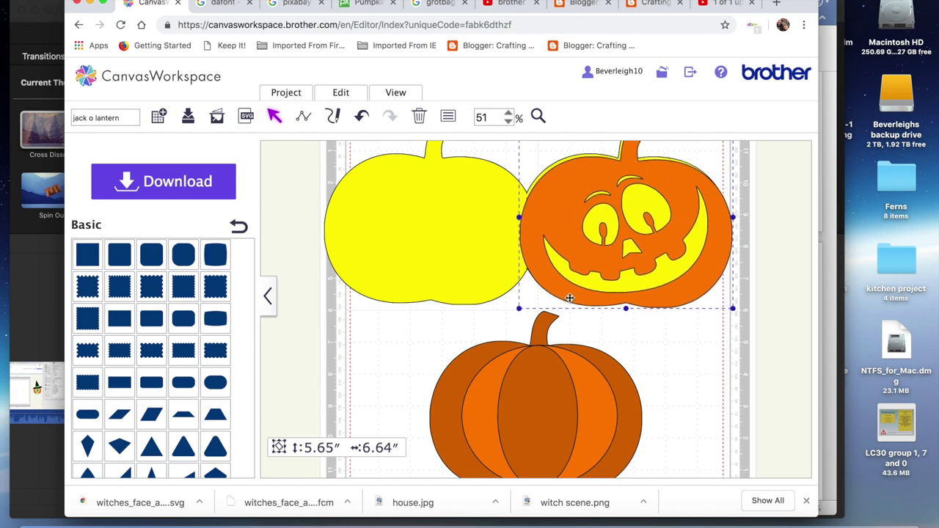
pyautogui.moveTo(560, 211); pyautogui.dragTo(291, 303)
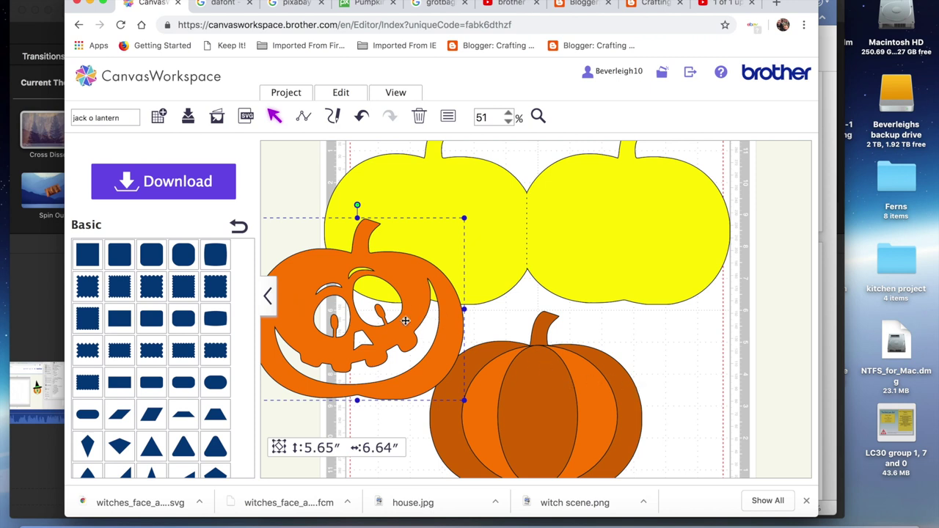
pyautogui.click(102, 4)
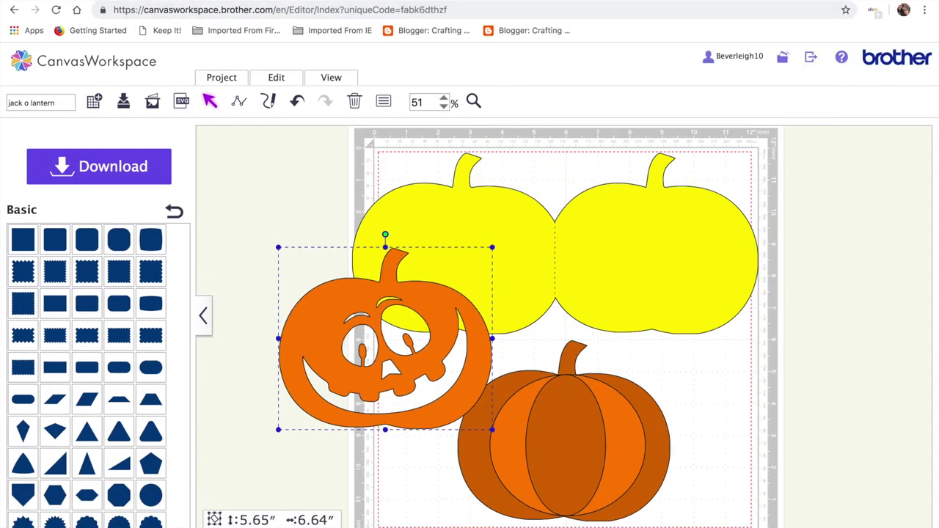
# - Return from the Pixabay pumpkin face image to the pumpkin silhouette search results
pyautogui.hotkey('ctrl', 'Tab')
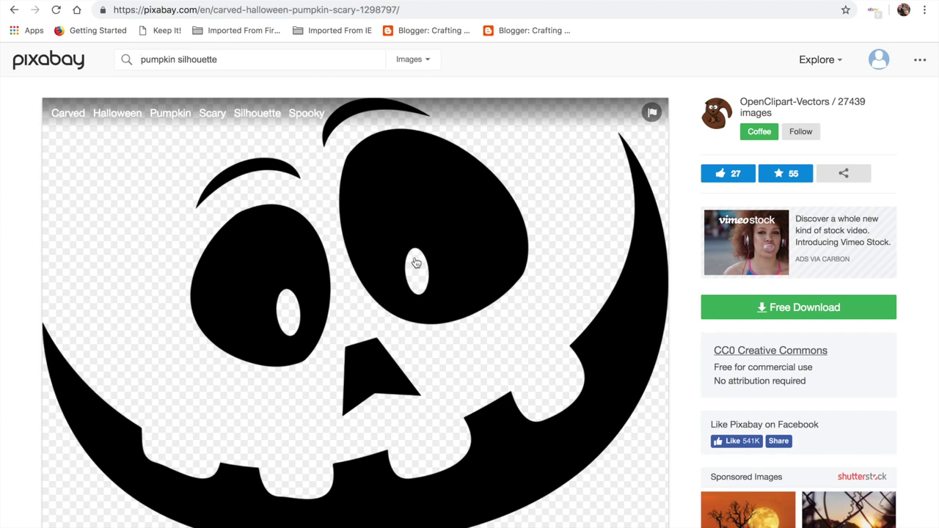
pyautogui.click(15, 10)
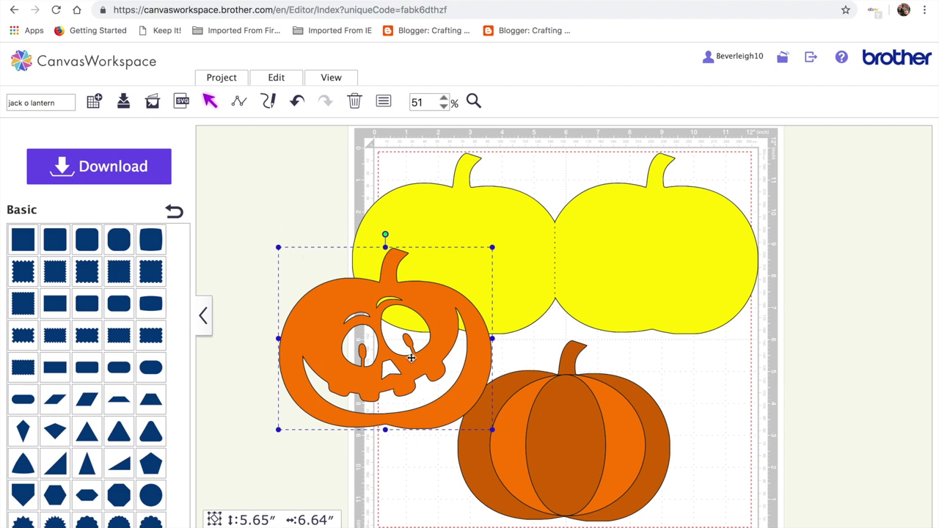
# - Move the jack-o'-lantern off the mat to the right and the yellow pumpkins off to the left
pyautogui.moveTo(389, 359); pyautogui.dragTo(335, 412)
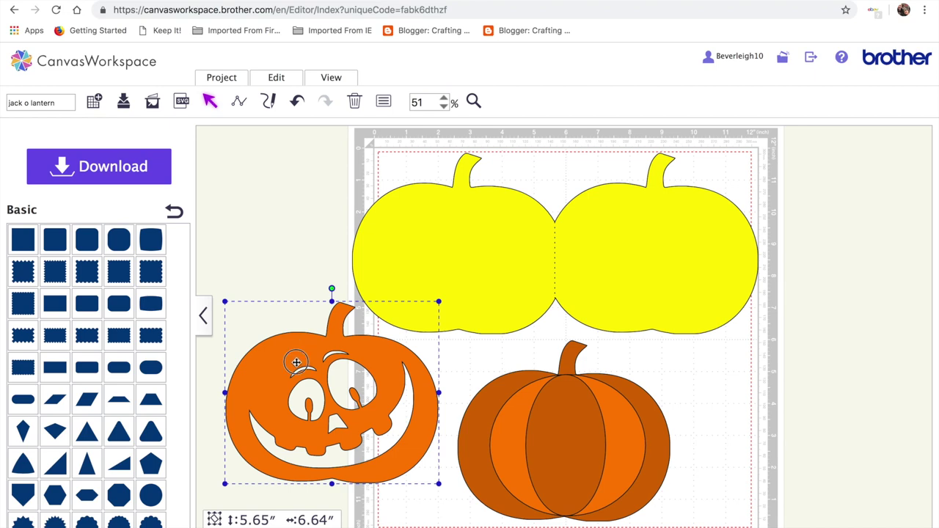
pyautogui.moveTo(296, 362); pyautogui.dragTo(788, 188)
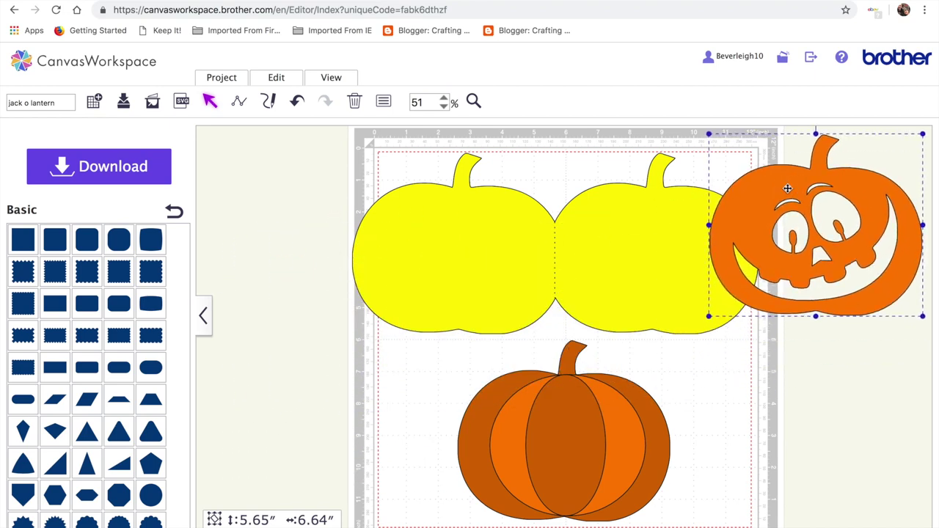
pyautogui.moveTo(594, 259); pyautogui.dragTo(143, 277)
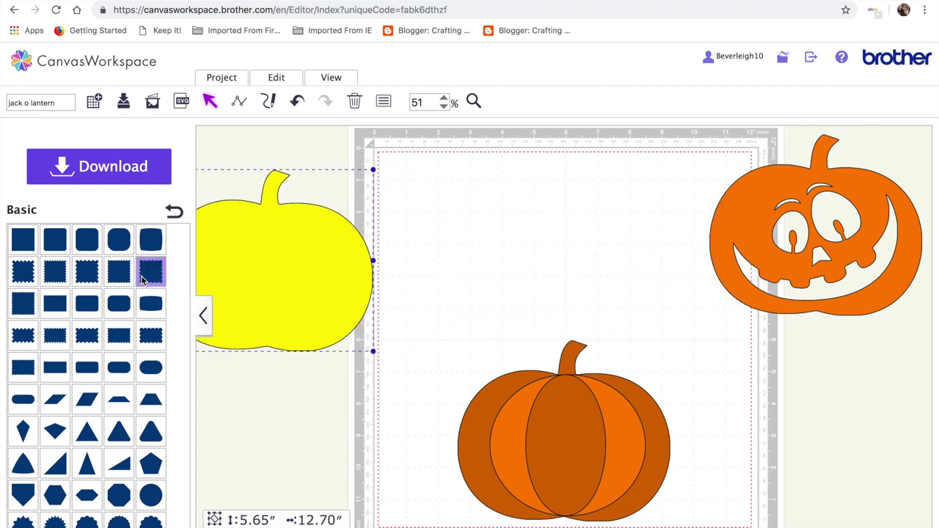
# - Pull the dark base layer out of the striped orange pumpkin and place it at the right
pyautogui.click(638, 387)
pyautogui.click(638, 387)
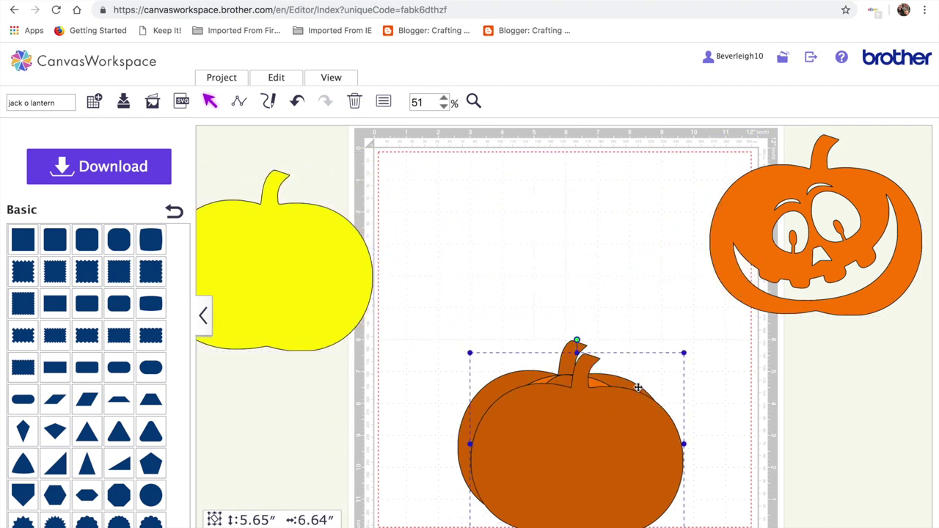
pyautogui.moveTo(593, 430); pyautogui.dragTo(535, 128)
pyautogui.moveTo(673, 361); pyautogui.dragTo(828, 411)
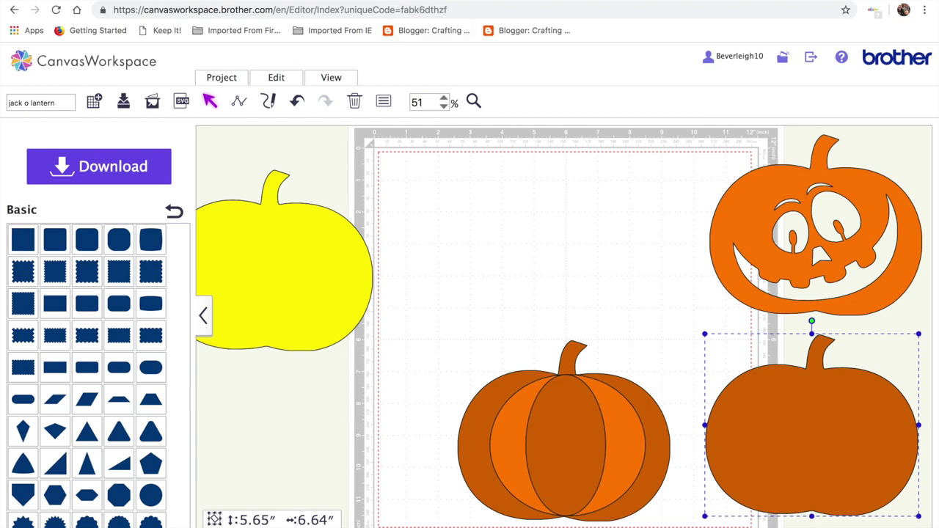
# - Open the Image Tracing tool
pyautogui.moveTo(281, 20)
pyautogui.click(337, 16)
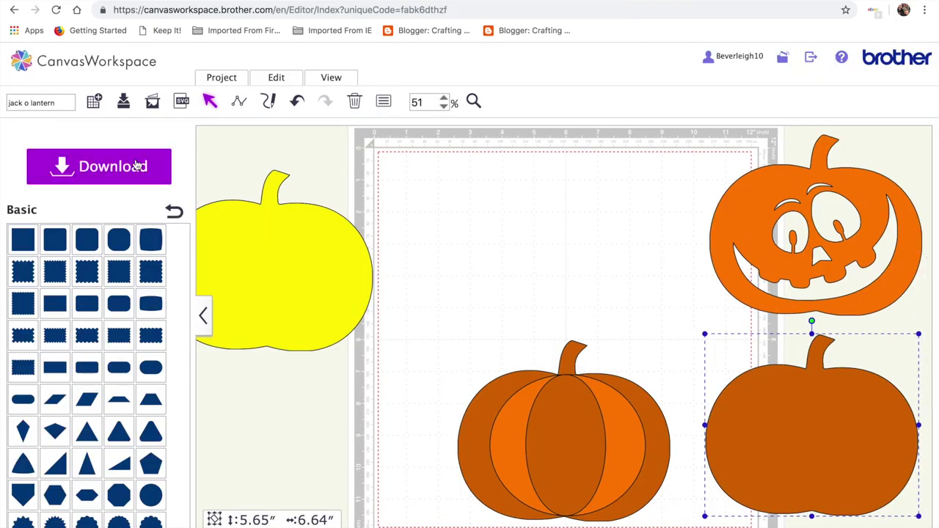
pyautogui.click(153, 102)
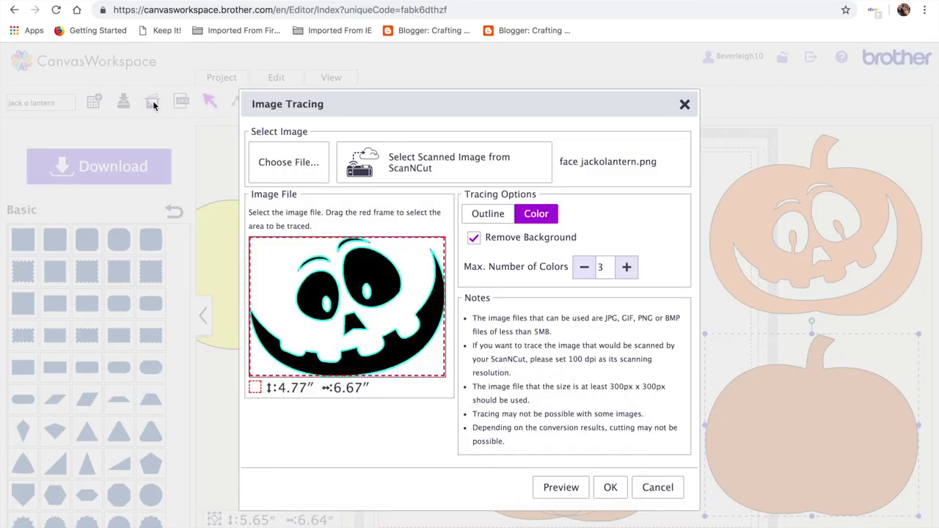
# - Trace face jackolantern.png, preview it, accept, and answer No to the confirmation
pyautogui.click(288, 163)
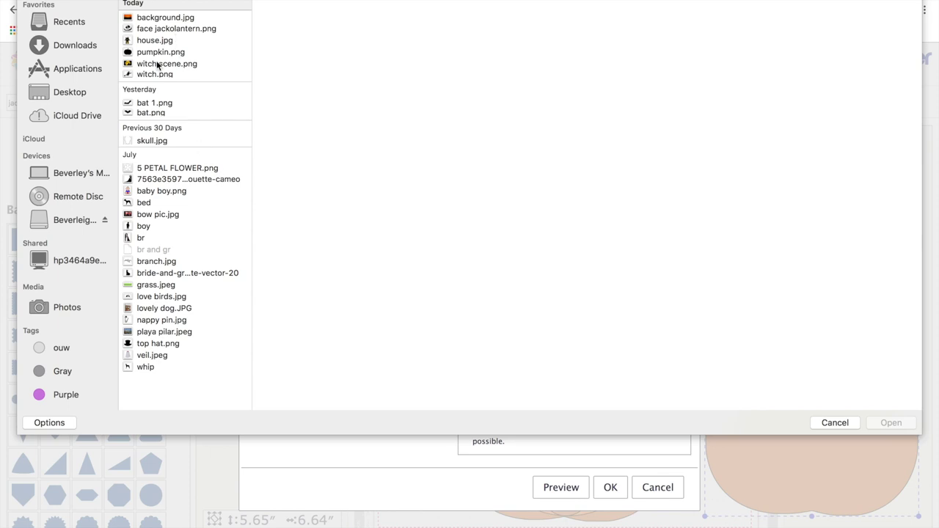
pyautogui.click(157, 29)
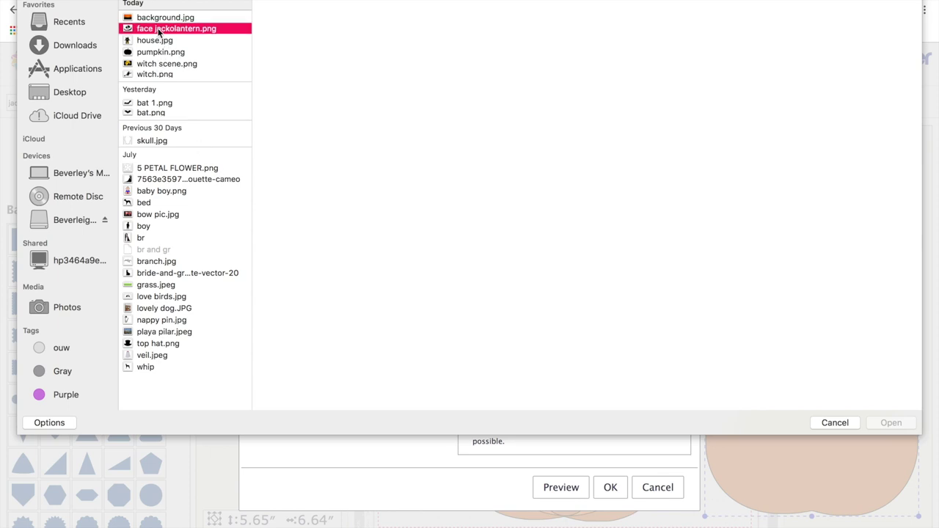
pyautogui.doubleClick(159, 29)
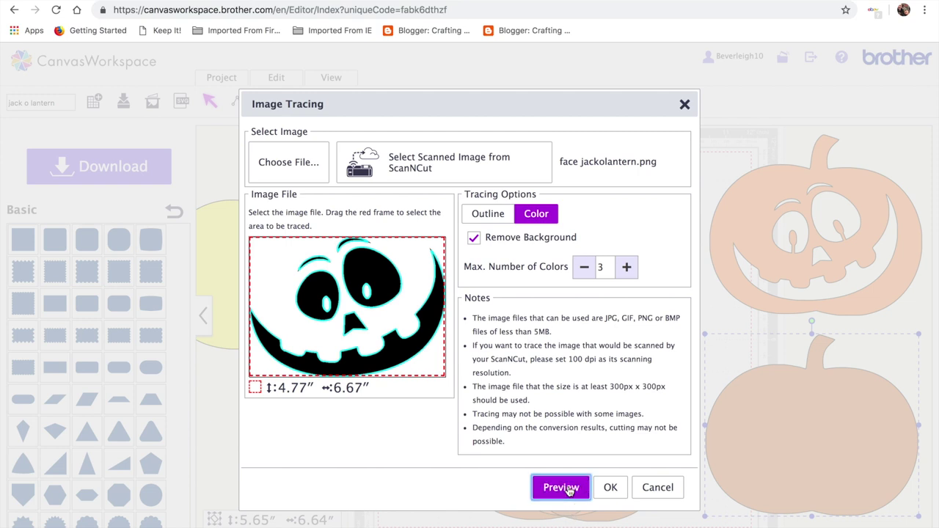
pyautogui.click(562, 487)
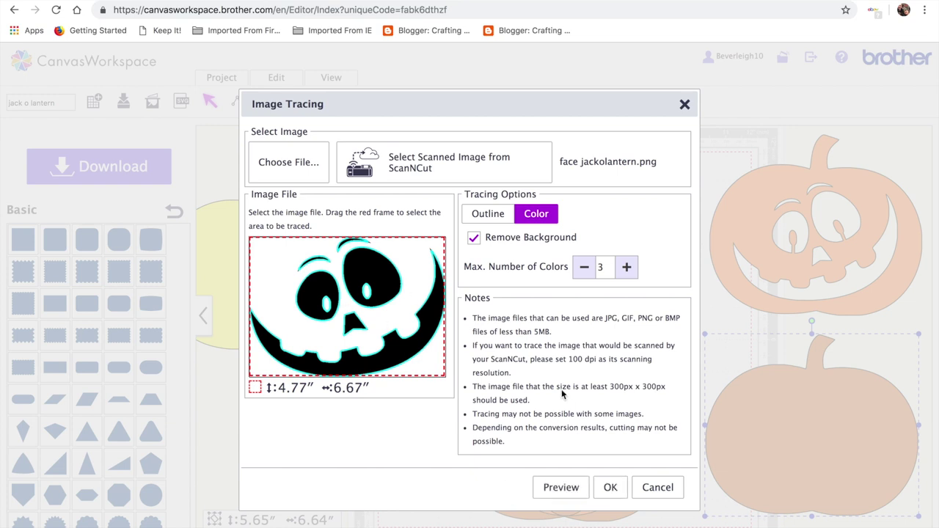
pyautogui.click(612, 488)
pyautogui.click(537, 352)
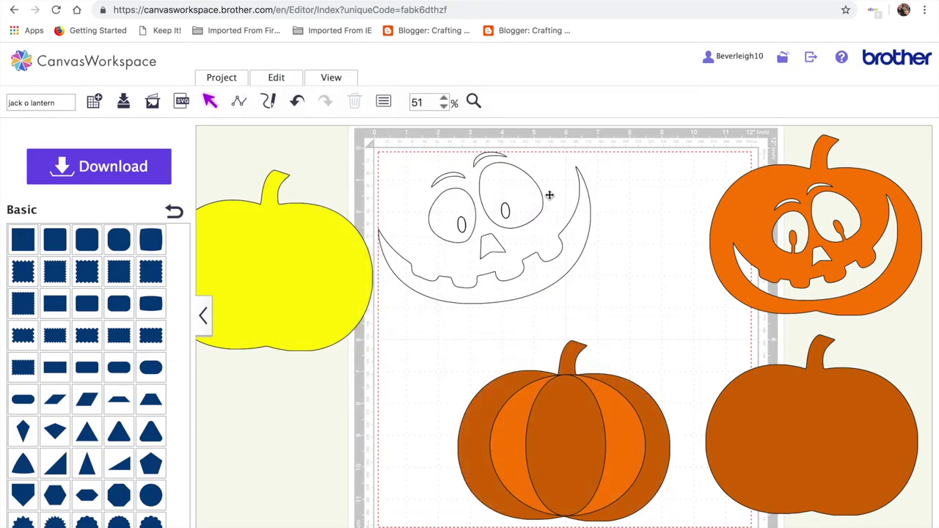
# - Pull two spare pupil shapes off the traced face, undoing an accidental eye move
pyautogui.moveTo(462, 224)
pyautogui.mouseDown()
pyautogui.moveTo(640, 163)
pyautogui.moveTo(648, 169)
pyautogui.mouseUp()
pyautogui.moveTo(505, 212); pyautogui.dragTo(651, 211)
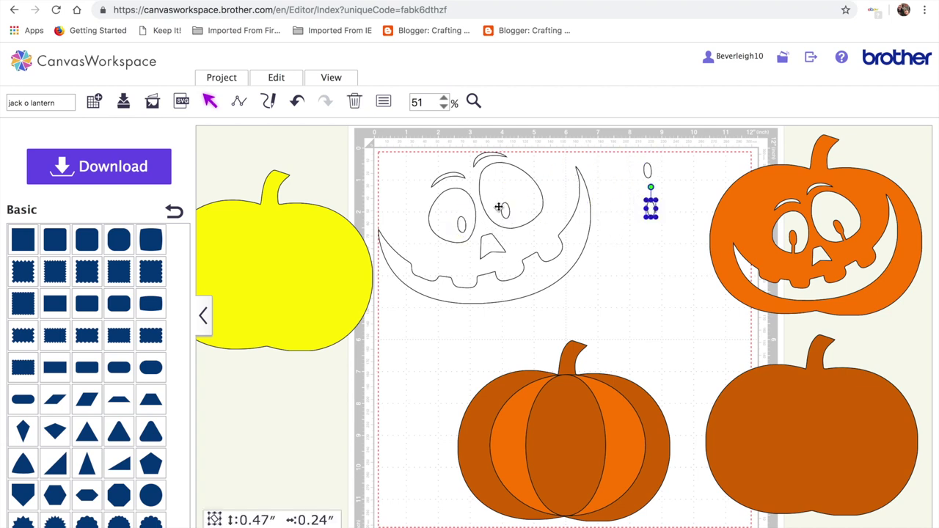
pyautogui.moveTo(526, 188)
pyautogui.mouseDown()
pyautogui.moveTo(517, 183)
pyautogui.moveTo(525, 199)
pyautogui.mouseUp()
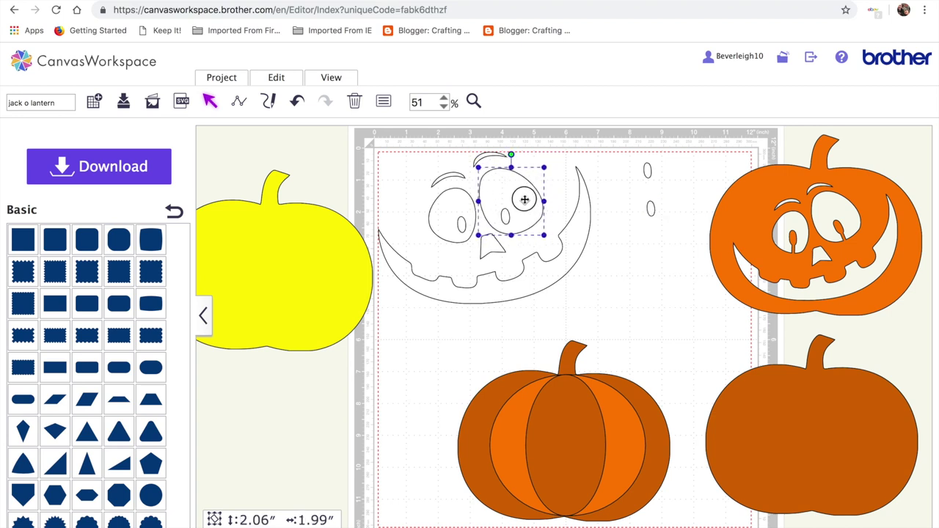
pyautogui.click(296, 103)
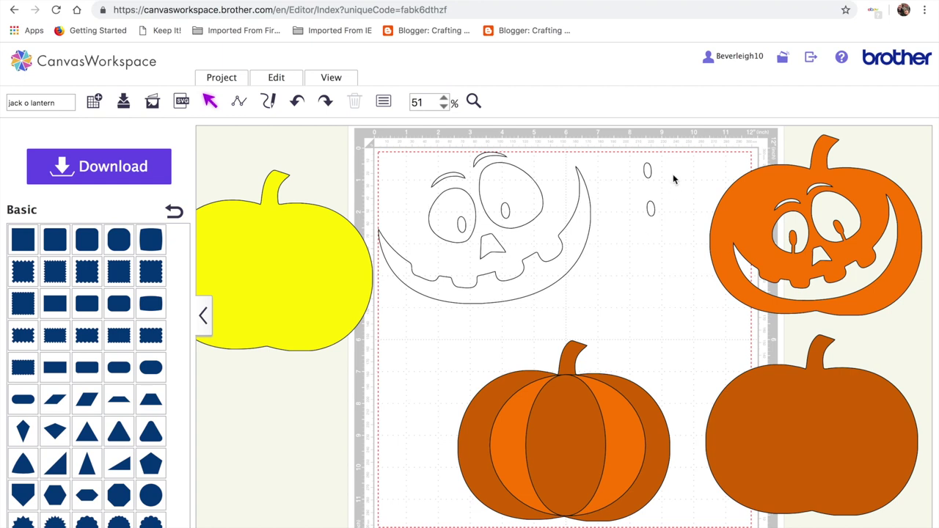
# - Delete the lower spare pupil and marquee-select the traced face shapes
pyautogui.click(651, 210)
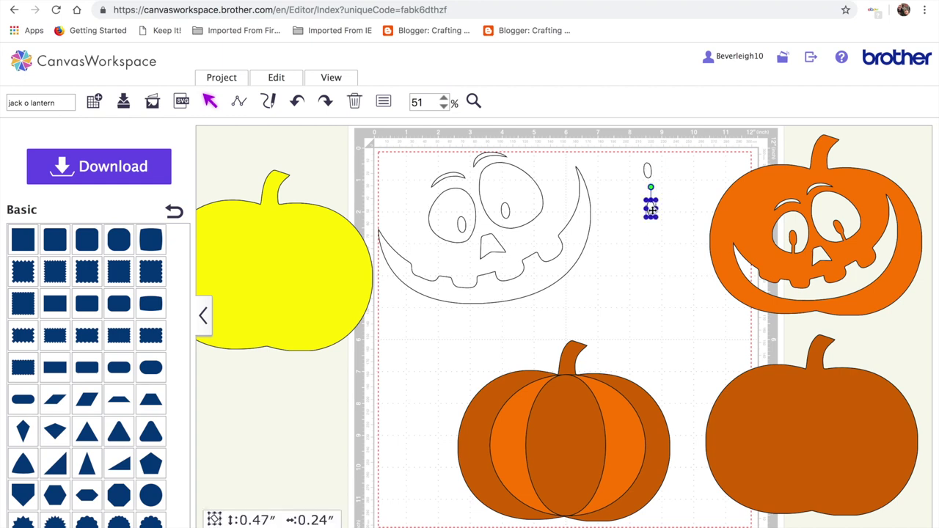
pyautogui.press('Delete')
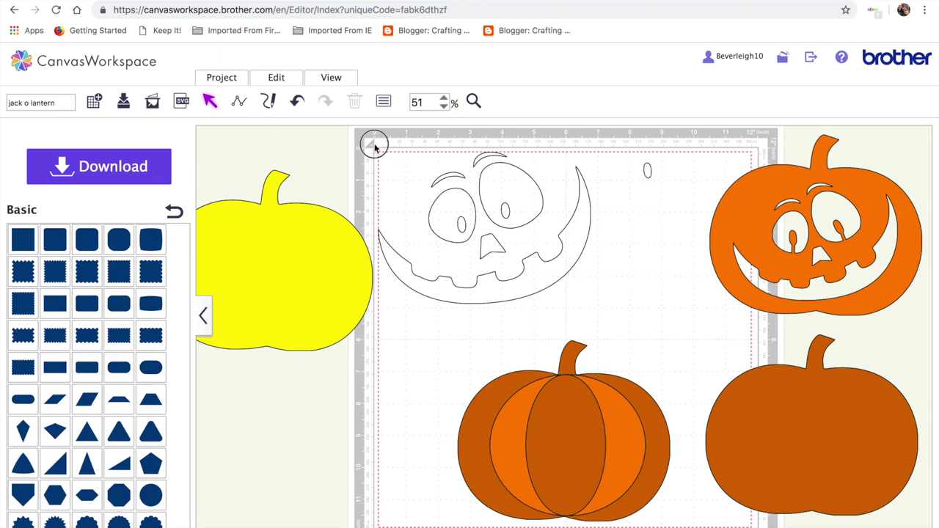
pyautogui.moveTo(374, 143); pyautogui.dragTo(588, 290)
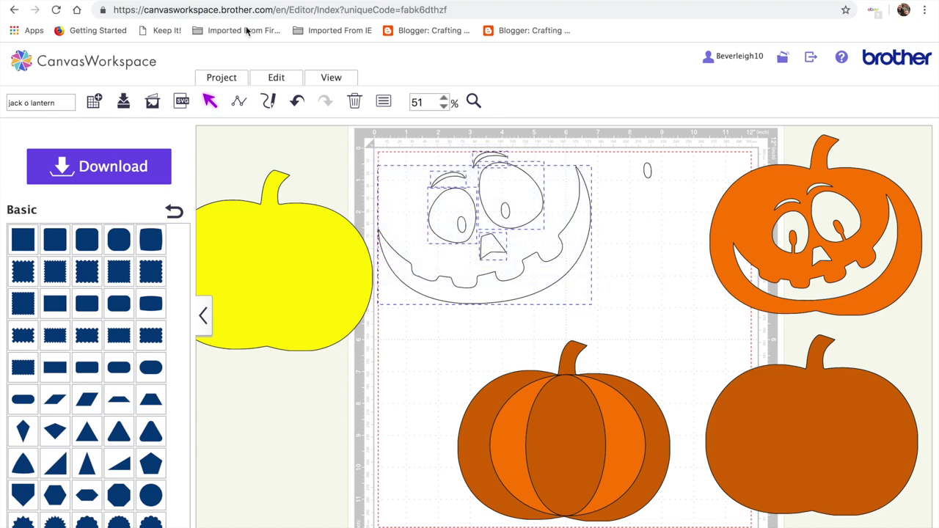
# - Group the traced face shapes and move the plain dark pumpkin beneath them
pyautogui.click(276, 78)
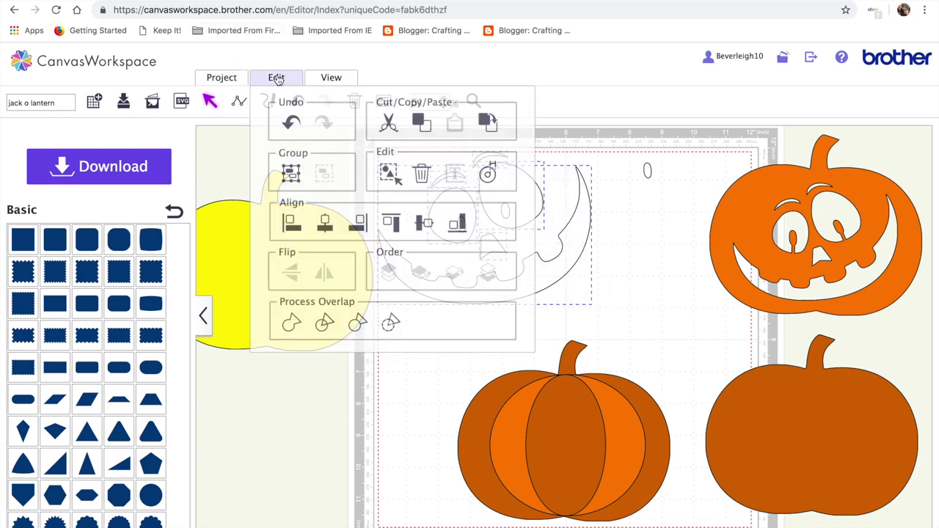
pyautogui.click(290, 175)
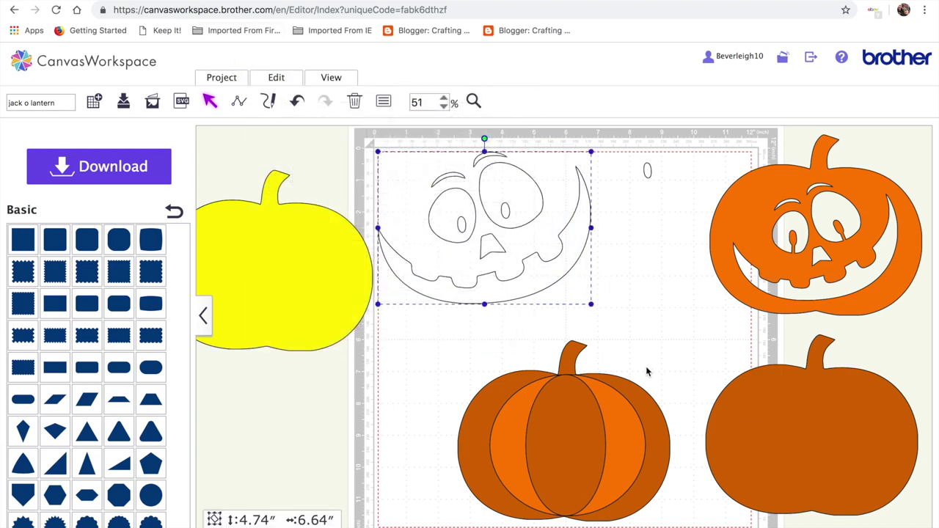
pyautogui.moveTo(773, 415); pyautogui.dragTo(448, 203)
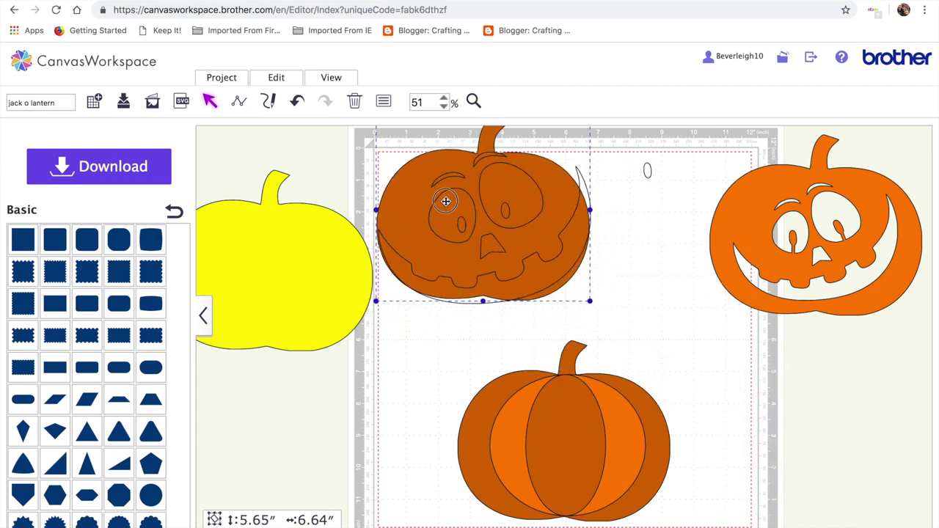
# - Resize the face to 3.68″ × 5.15″ and center it over the dark-orange pumpkin
pyautogui.click(575, 232)
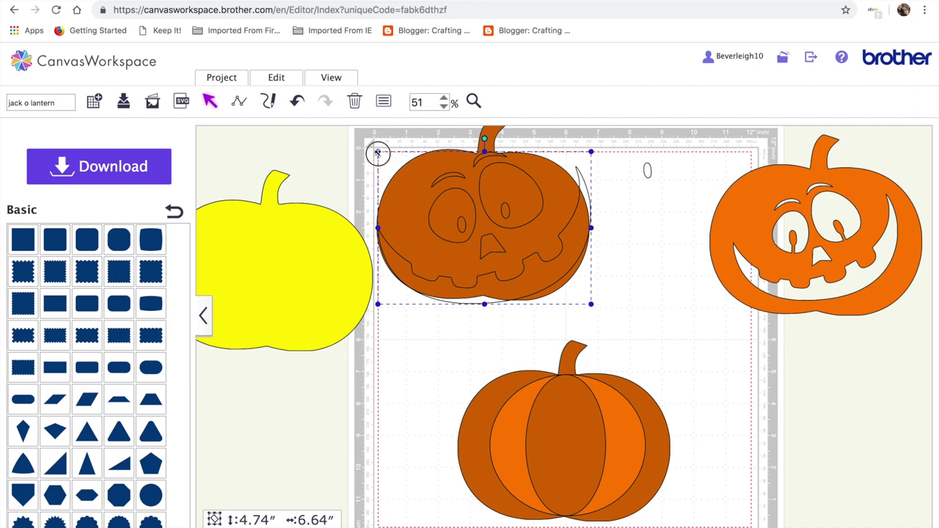
pyautogui.moveTo(377, 152); pyautogui.dragTo(444, 189)
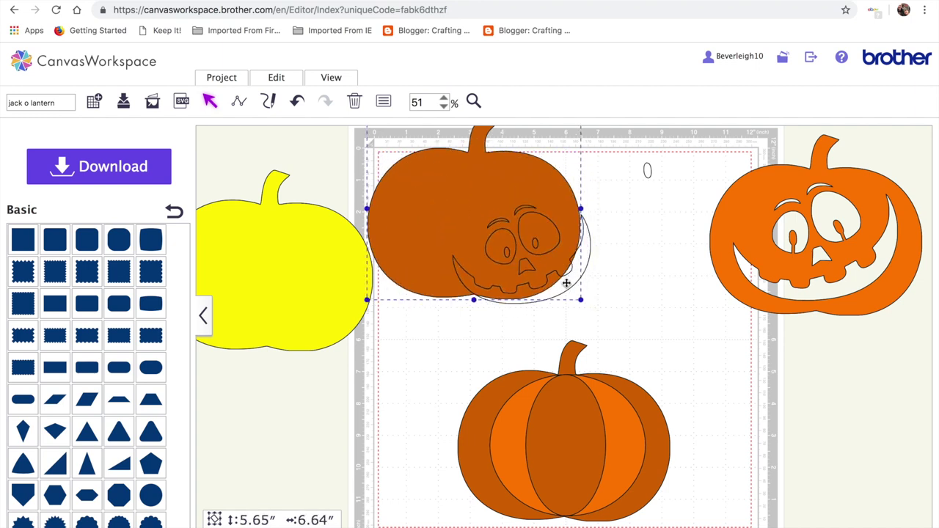
pyautogui.click(589, 266)
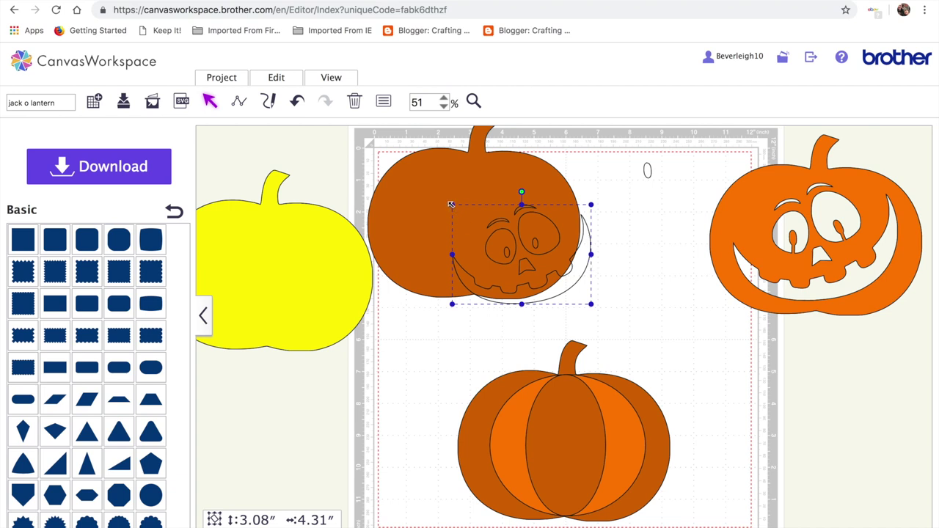
pyautogui.moveTo(451, 204); pyautogui.dragTo(425, 186)
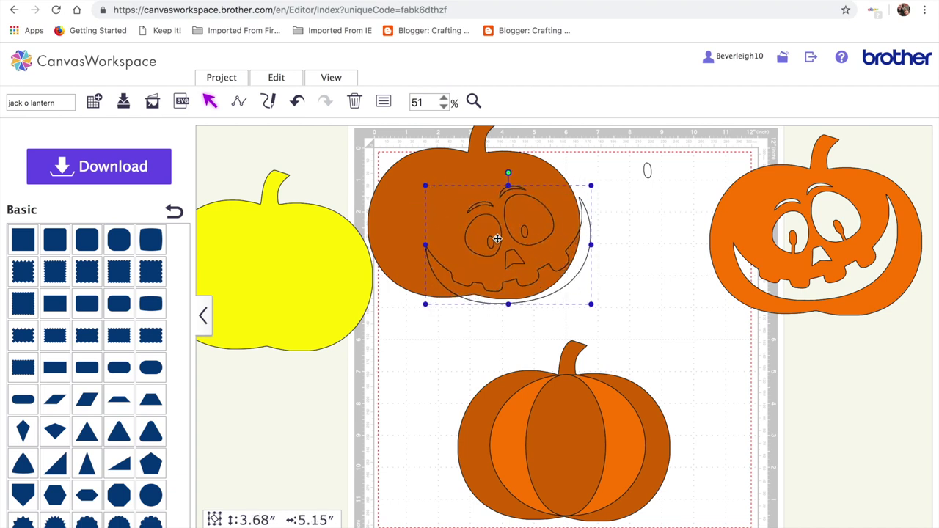
pyautogui.moveTo(497, 239); pyautogui.dragTo(462, 218)
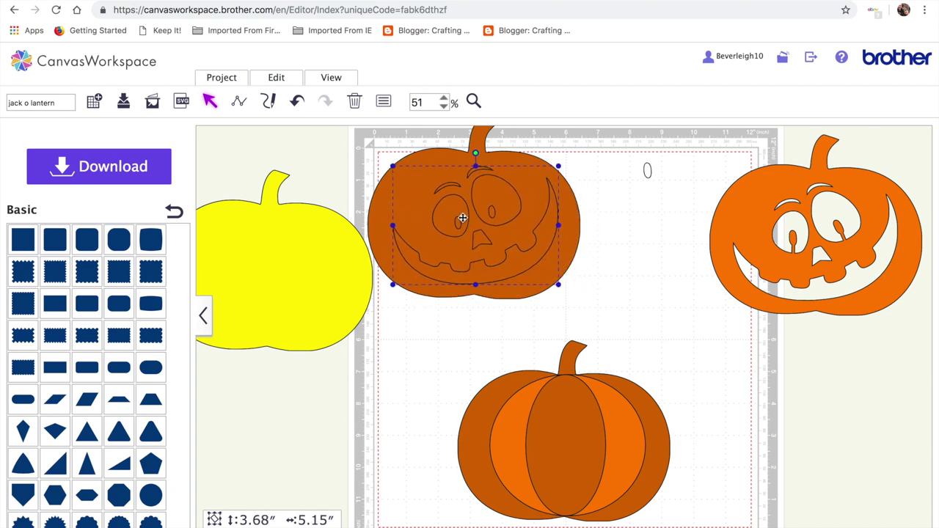
pyautogui.click(598, 328)
pyautogui.scroll(2, 551, 272)
pyautogui.hscroll(-2, 551, 272)
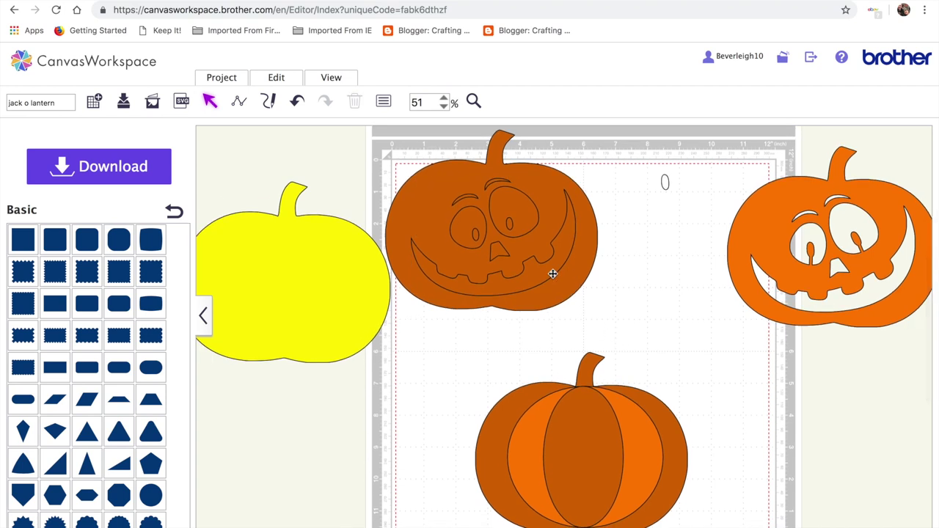
# - Select pumpkin and face, apply Process Overlap to cut out the face, and nudge the result into place
pyautogui.moveTo(339, 309); pyautogui.dragTo(317, 308)
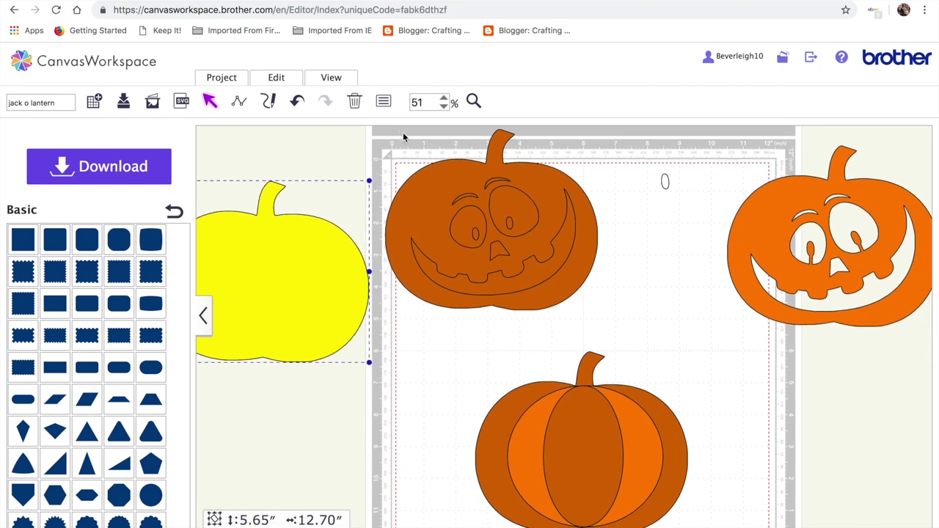
pyautogui.moveTo(403, 137); pyautogui.dragTo(563, 310)
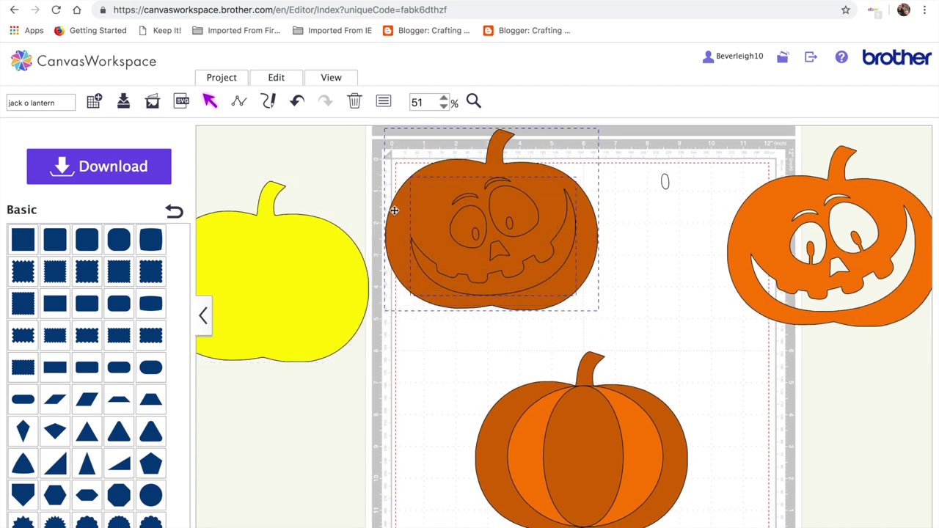
pyautogui.click(279, 85)
pyautogui.click(394, 323)
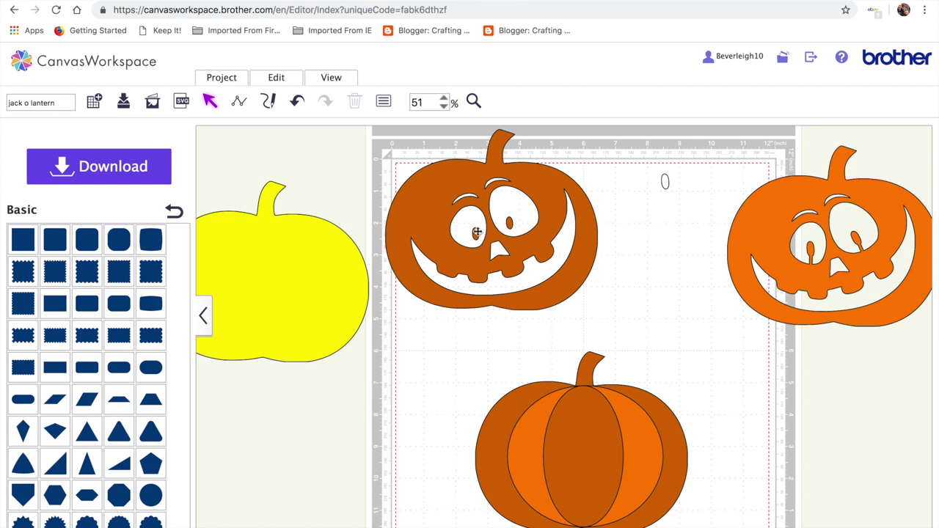
pyautogui.moveTo(475, 233); pyautogui.dragTo(483, 255)
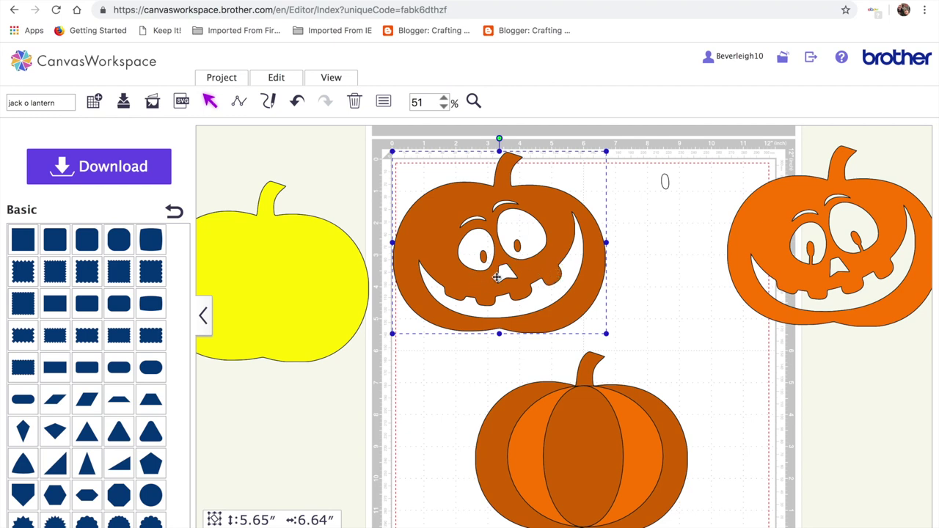
# - Enter point editing on the jack-o'-lantern and zoom in on the face
pyautogui.doubleClick(496, 276)
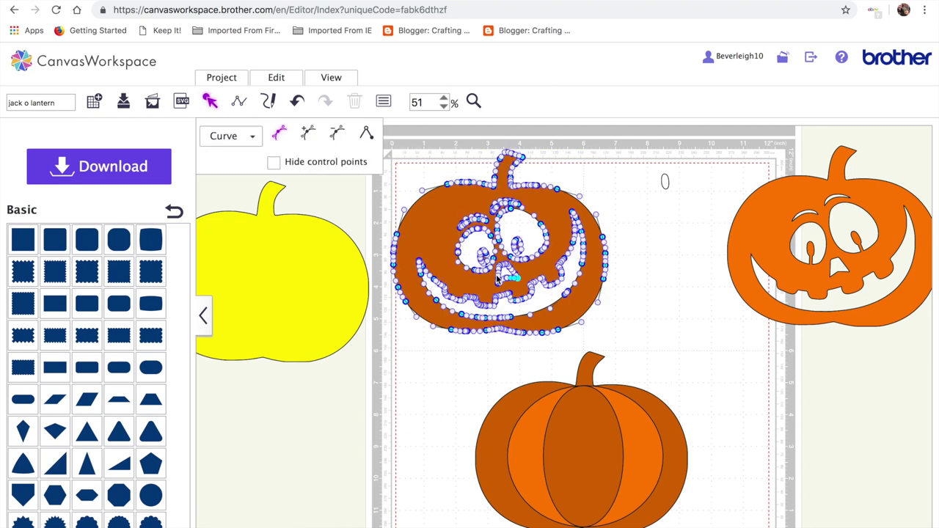
pyautogui.click(443, 98)
pyautogui.click(443, 97)
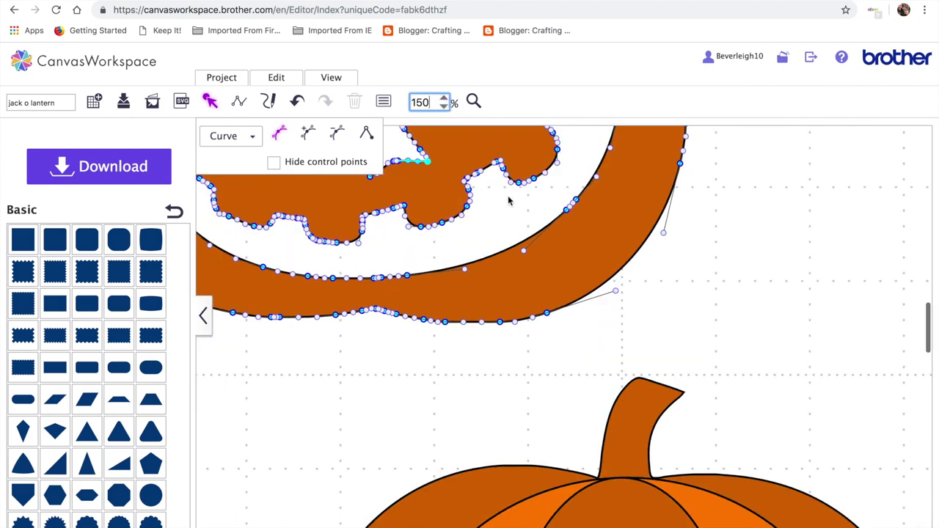
pyautogui.scroll(5, 508, 200)
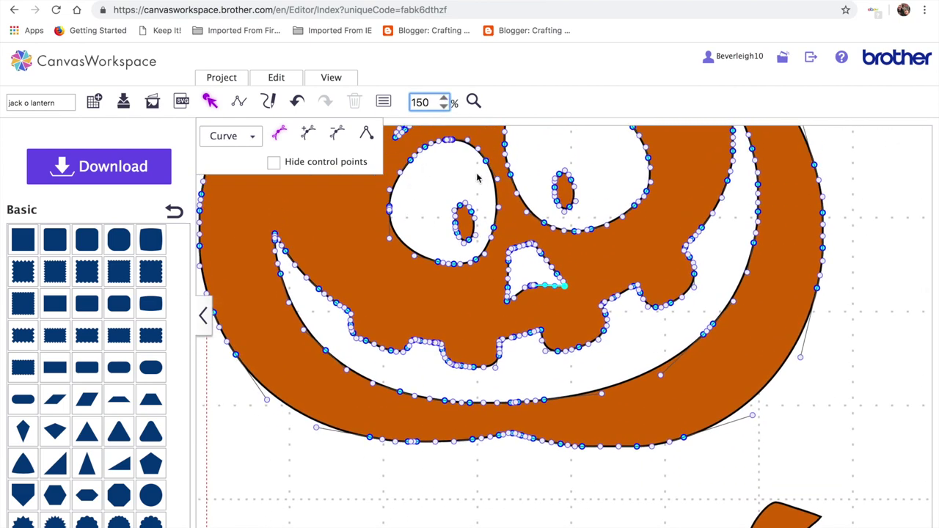
pyautogui.click(566, 502)
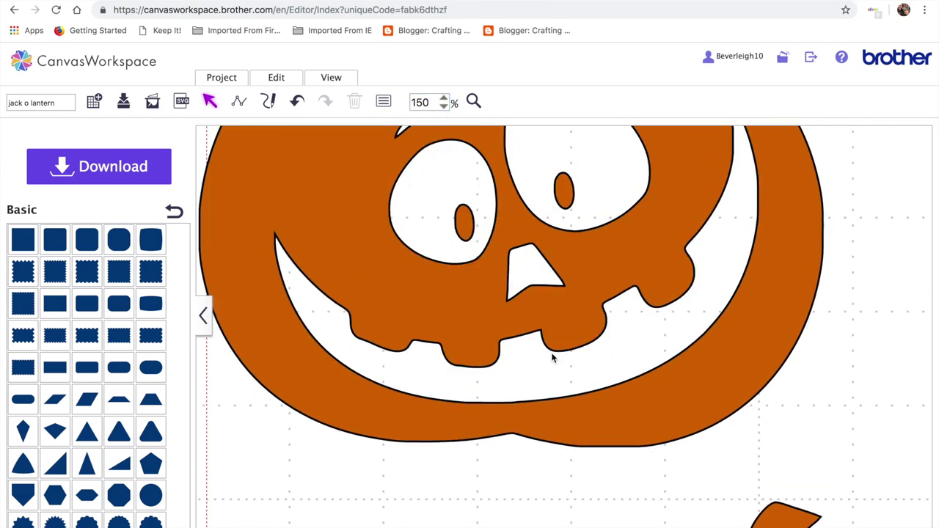
pyautogui.doubleClick(562, 301)
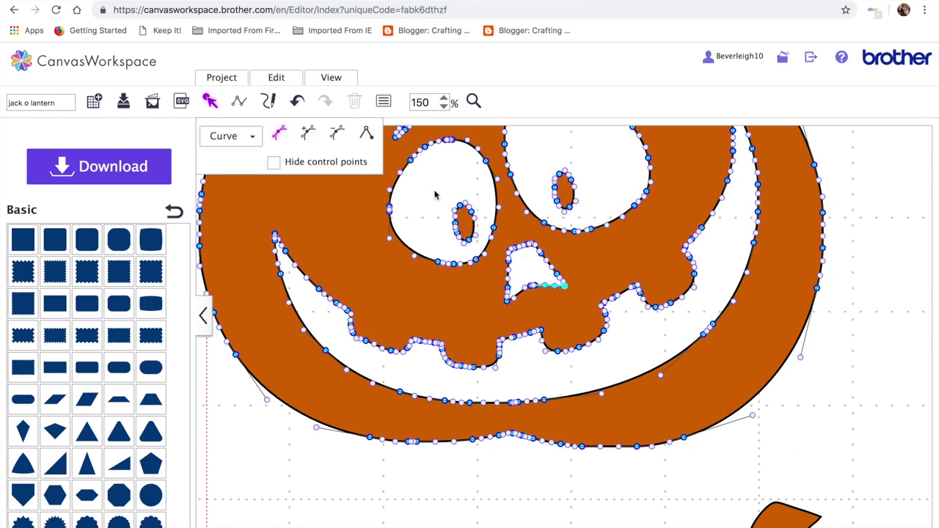
# - Delete the left and right pupil points, then exit point editing
pyautogui.moveTo(434, 192); pyautogui.dragTo(476, 251)
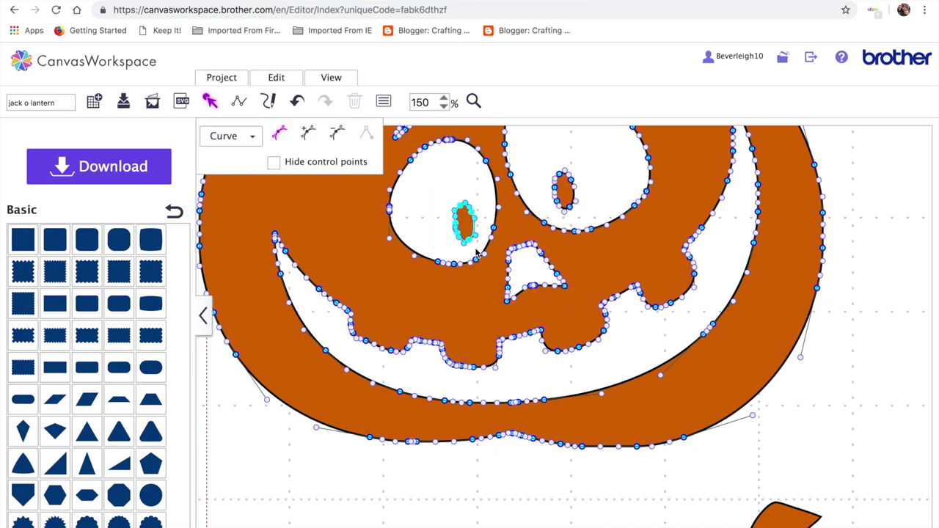
pyautogui.click(334, 139)
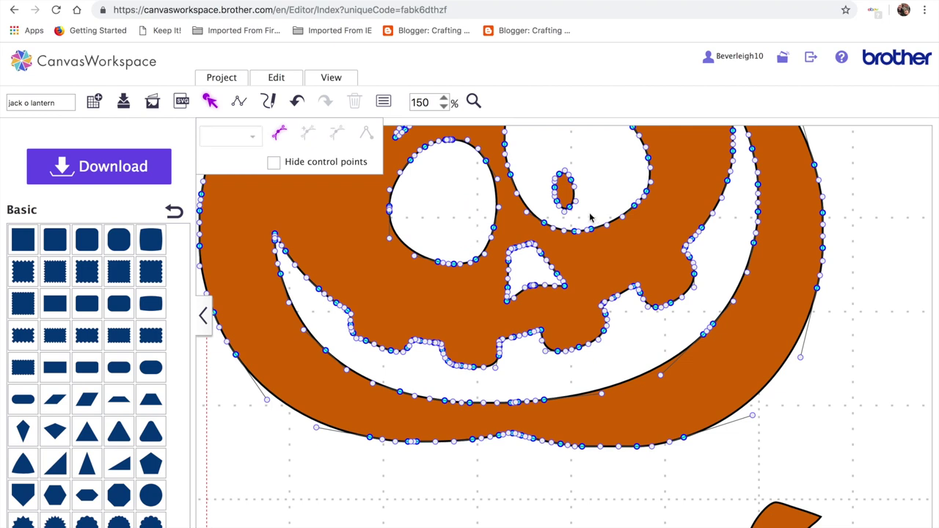
pyautogui.moveTo(540, 155); pyautogui.dragTo(585, 219)
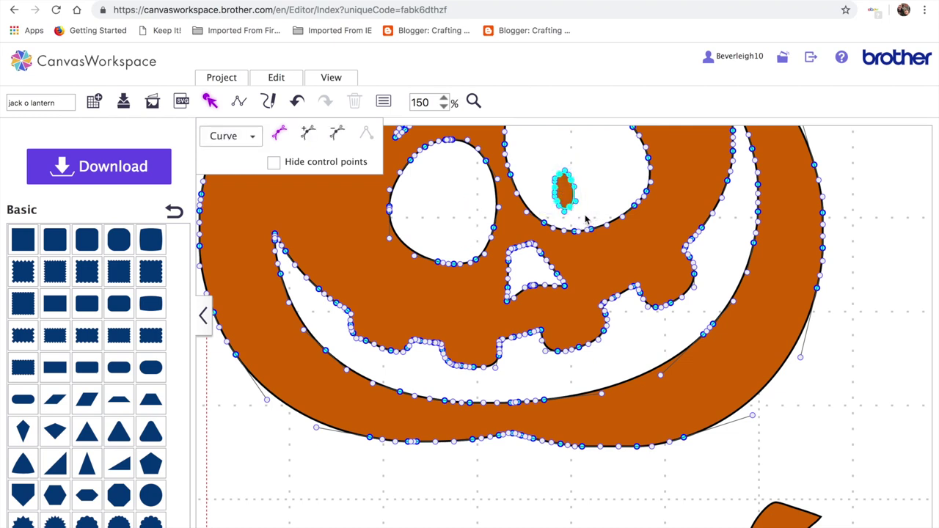
pyautogui.click(335, 140)
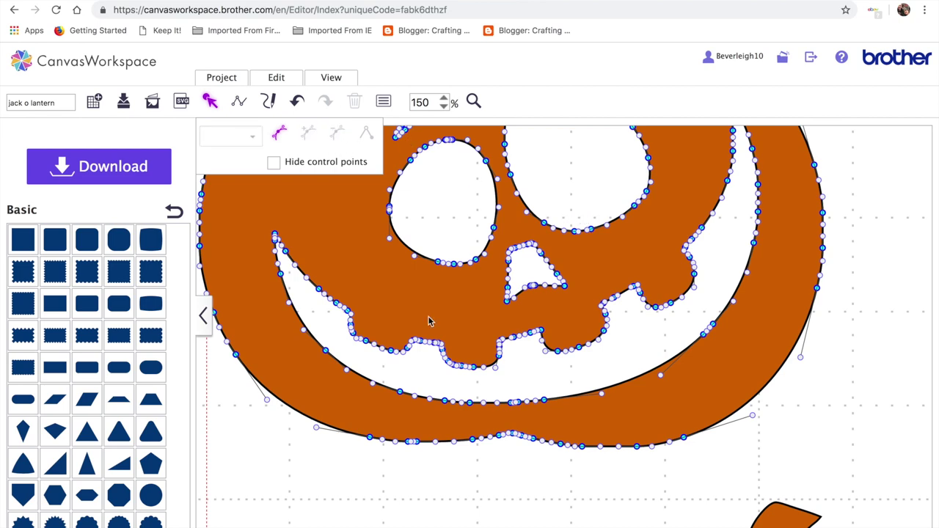
pyautogui.click(481, 467)
# - Fit the view to the mat and move the small oval nearer the pumpkin
pyautogui.click(331, 78)
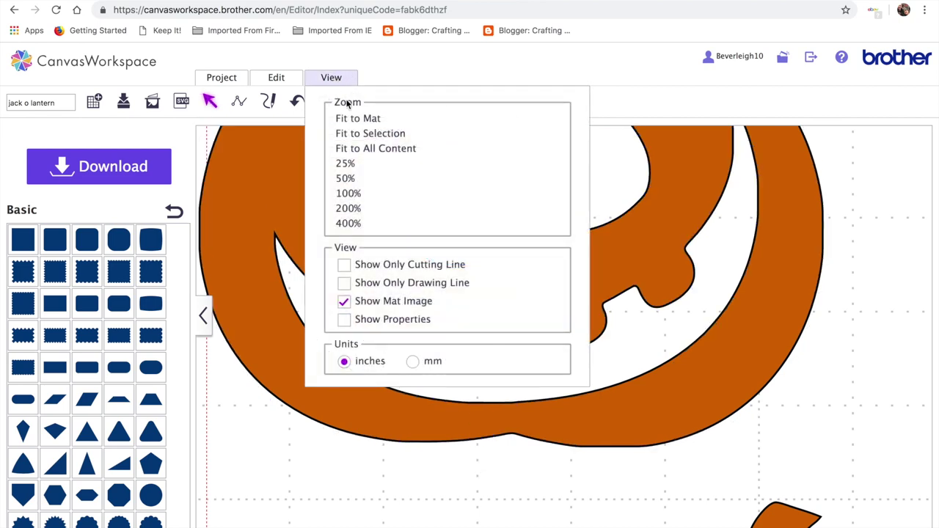
pyautogui.click(344, 121)
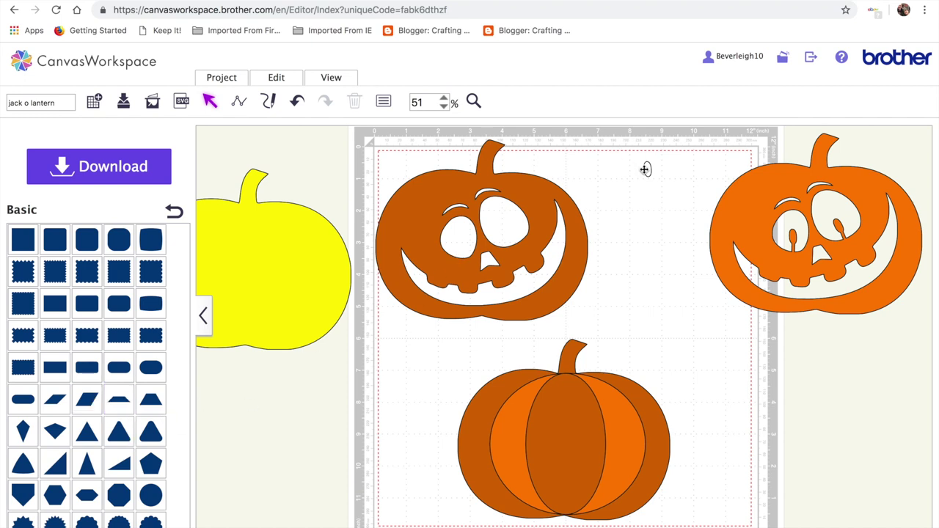
pyautogui.moveTo(645, 170); pyautogui.dragTo(621, 197)
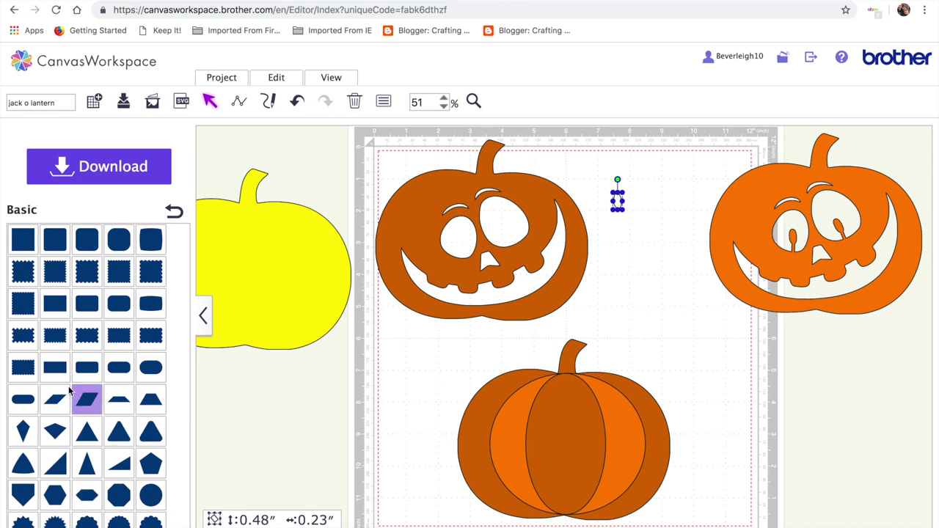
# - Add a rounded rectangle and resize it into a thin 1.61″ × 0.25″ upright bar under the oval
pyautogui.click(55, 367)
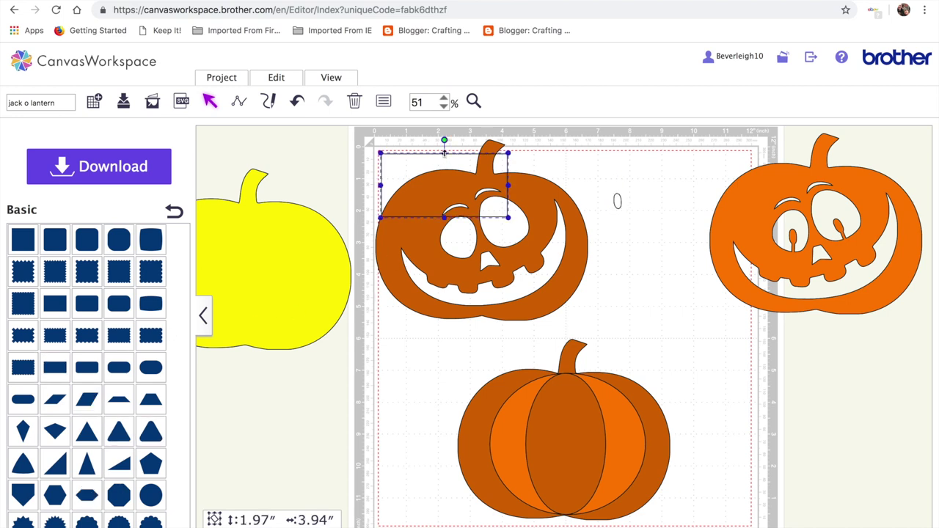
pyautogui.moveTo(444, 153); pyautogui.dragTo(627, 305)
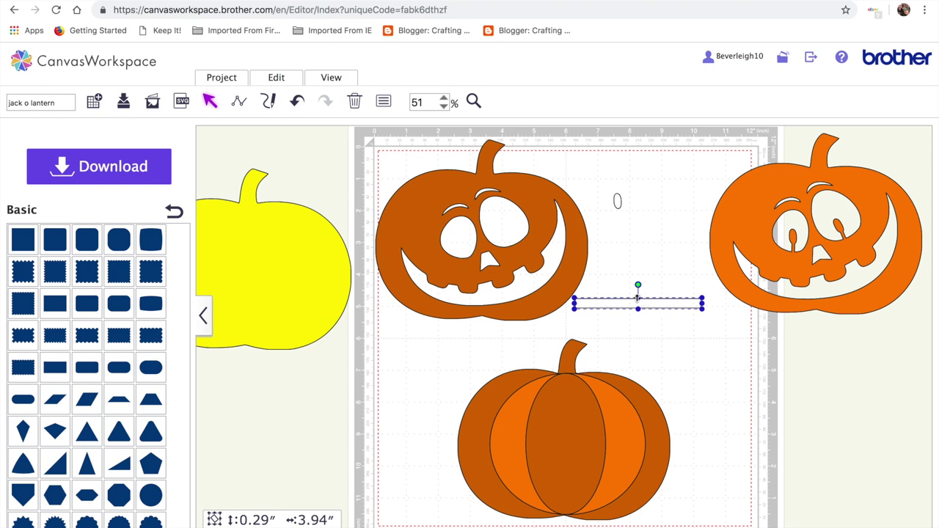
pyautogui.moveTo(638, 297); pyautogui.dragTo(637, 303)
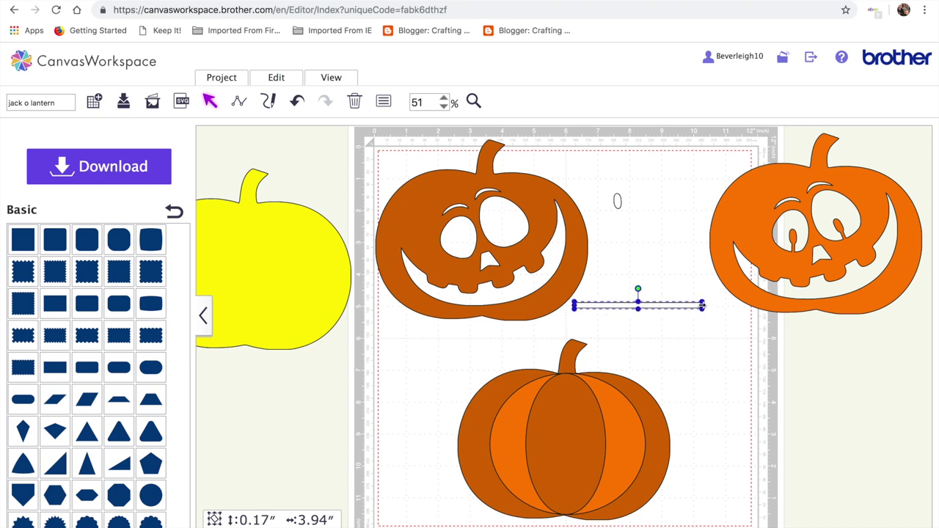
pyautogui.moveTo(702, 305); pyautogui.dragTo(616, 239)
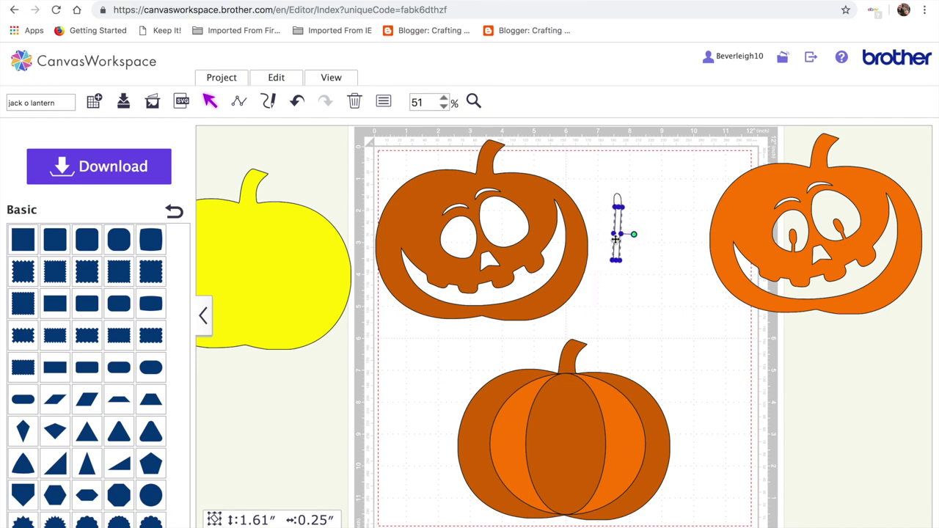
# - Shorten the bar to about 1.35 inches and move the oval onto its top
pyautogui.click(646, 251)
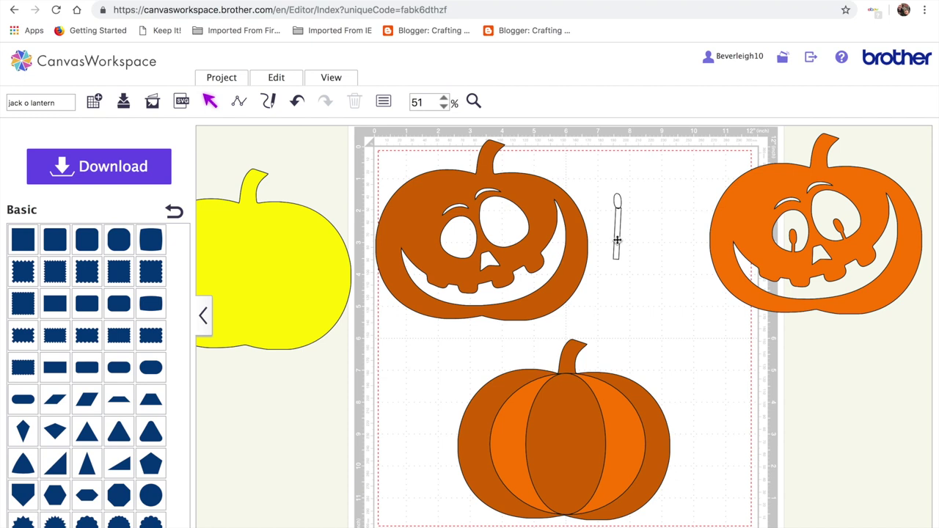
pyautogui.click(617, 240)
pyautogui.moveTo(615, 261); pyautogui.dragTo(615, 248)
pyautogui.click(641, 254)
pyautogui.click(617, 198)
pyautogui.moveTo(617, 196); pyautogui.dragTo(644, 249)
pyautogui.click(640, 244)
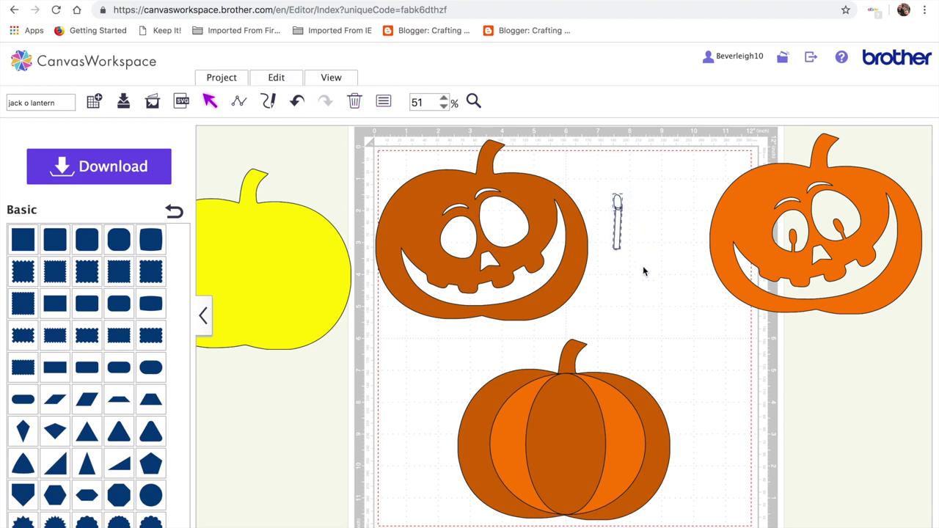
pyautogui.click(642, 268)
# - Widen the small oval slightly and realign it above the bar
pyautogui.click(615, 202)
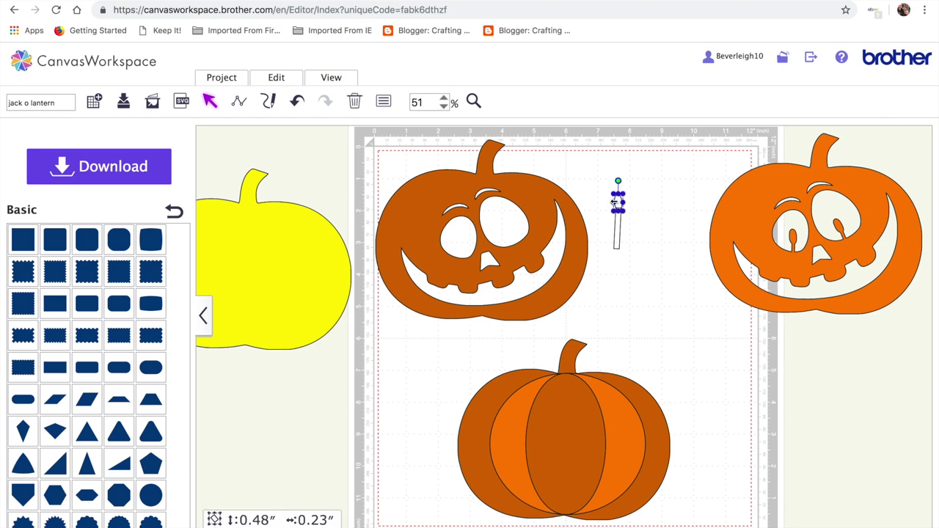
pyautogui.click(670, 272)
pyautogui.click(618, 235)
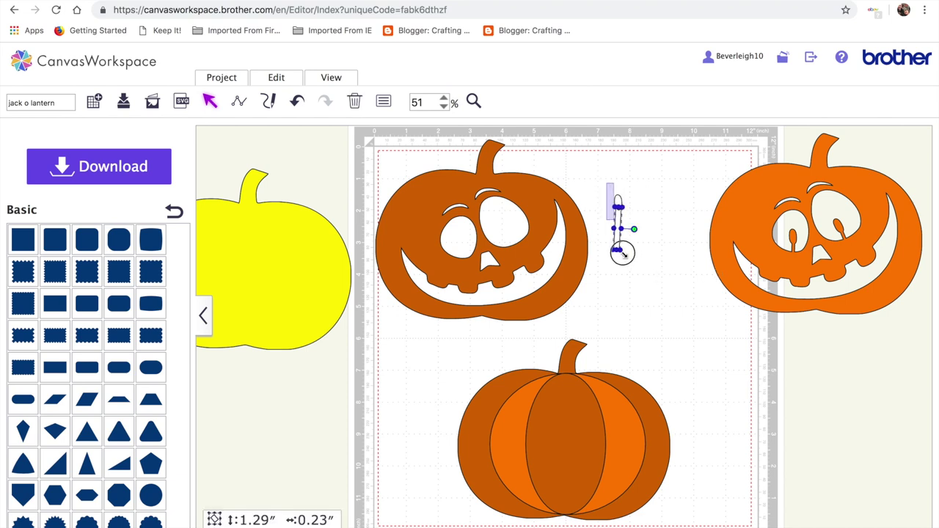
pyautogui.moveTo(606, 182); pyautogui.dragTo(642, 263)
pyautogui.click(616, 242)
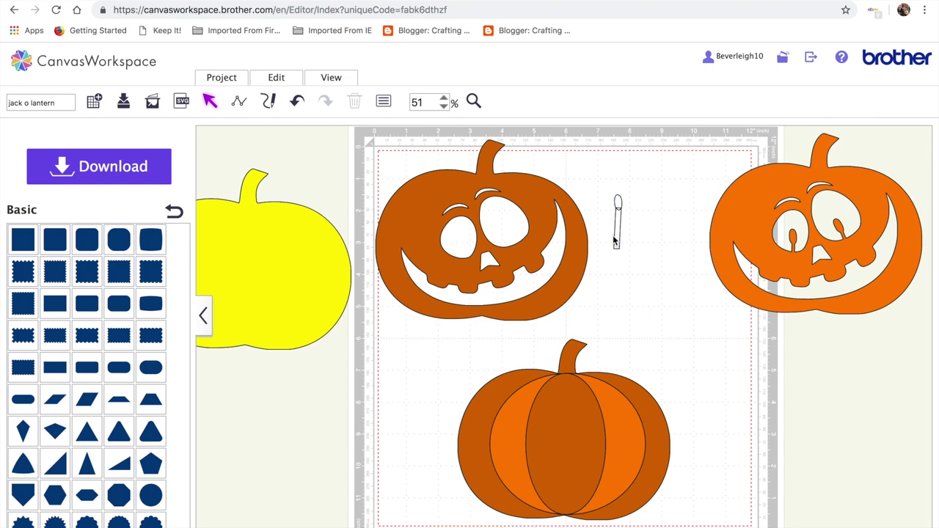
pyautogui.click(618, 201)
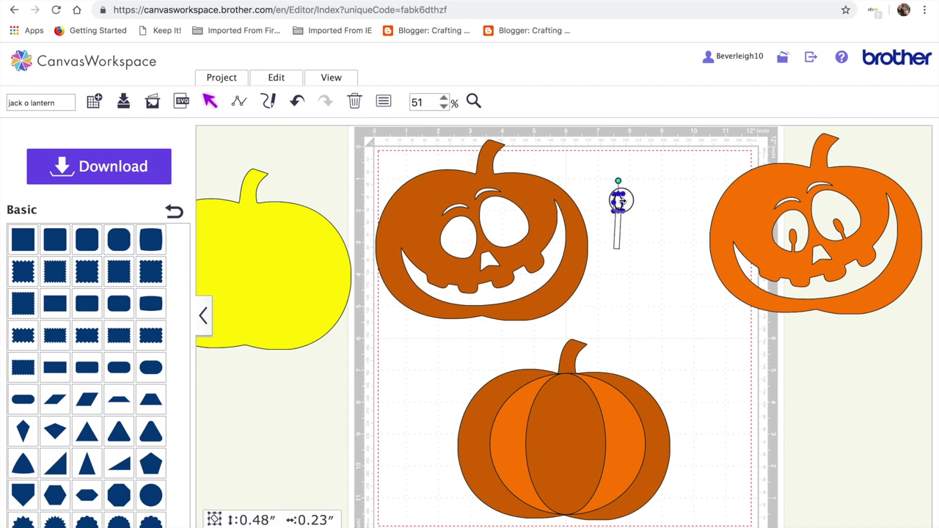
pyautogui.moveTo(621, 200); pyautogui.dragTo(618, 203)
pyautogui.click(637, 245)
pyautogui.click(621, 202)
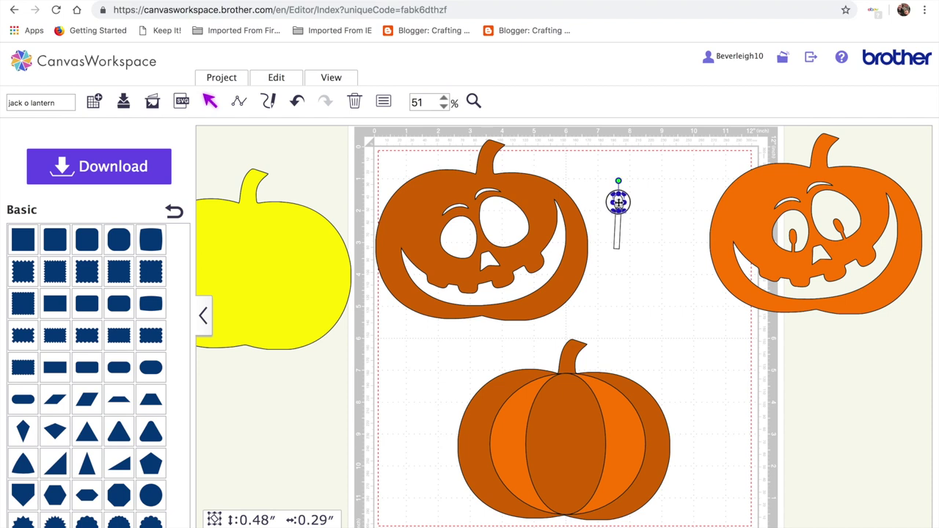
pyautogui.click(653, 265)
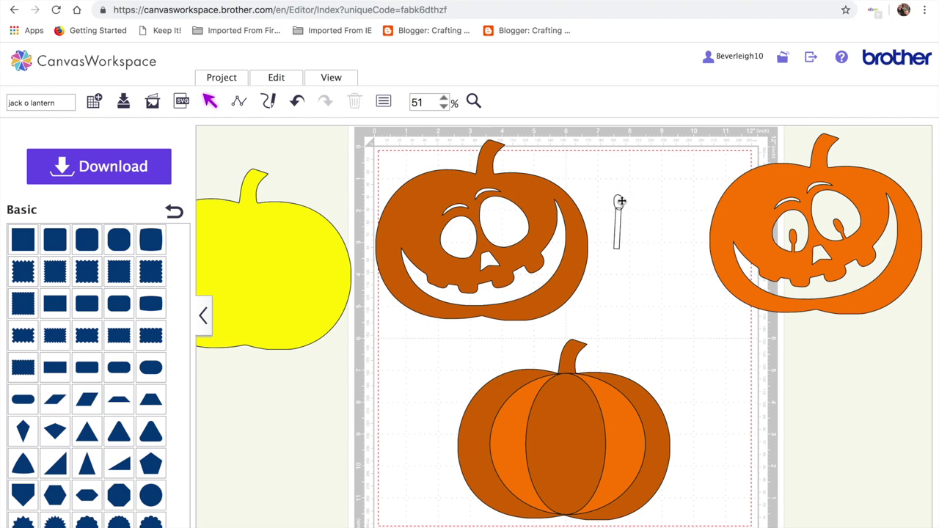
pyautogui.click(620, 200)
pyautogui.click(643, 235)
# - Weld the oval and stick into one match-shaped pupil with Process Overlap
pyautogui.moveTo(598, 170); pyautogui.dragTo(628, 250)
pyautogui.click(278, 77)
pyautogui.click(291, 323)
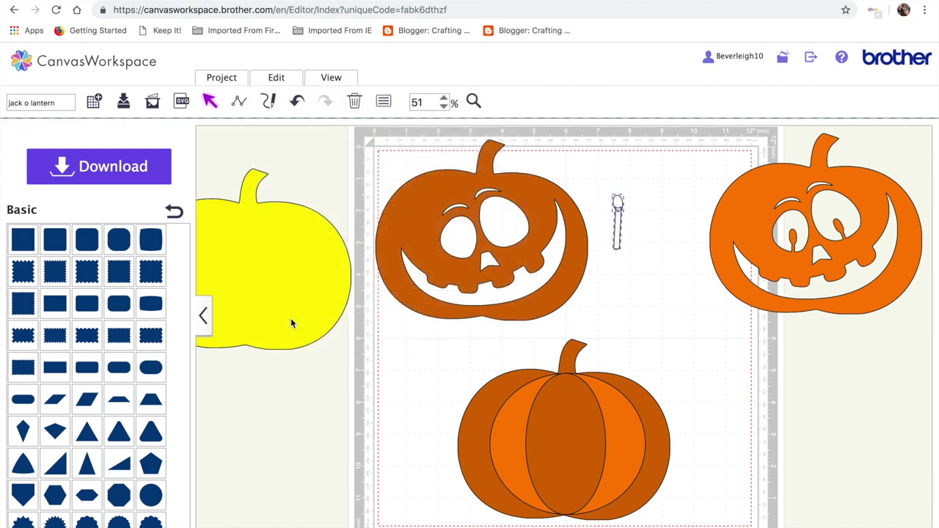
# - Copy and paste the welded match shape to make a second pupil piece
pyautogui.click(618, 213)
pyautogui.hotkey('ctrl', 'c')
pyautogui.hotkey('ctrl', 'v')
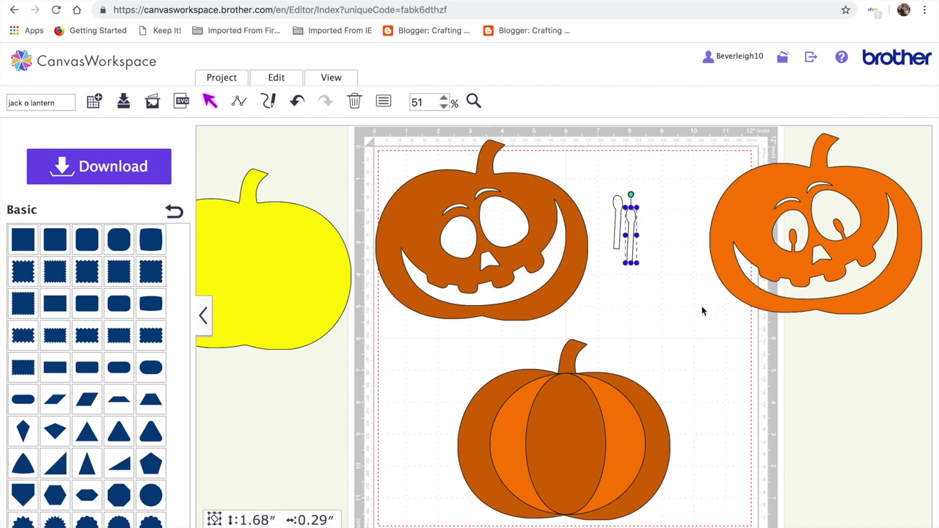
pyautogui.click(622, 255)
# - Separate the two match copies, then trim the lower match's stick with a rounded rectangle using Process Overlap
pyautogui.moveTo(617, 211); pyautogui.dragTo(654, 297)
pyautogui.click(685, 326)
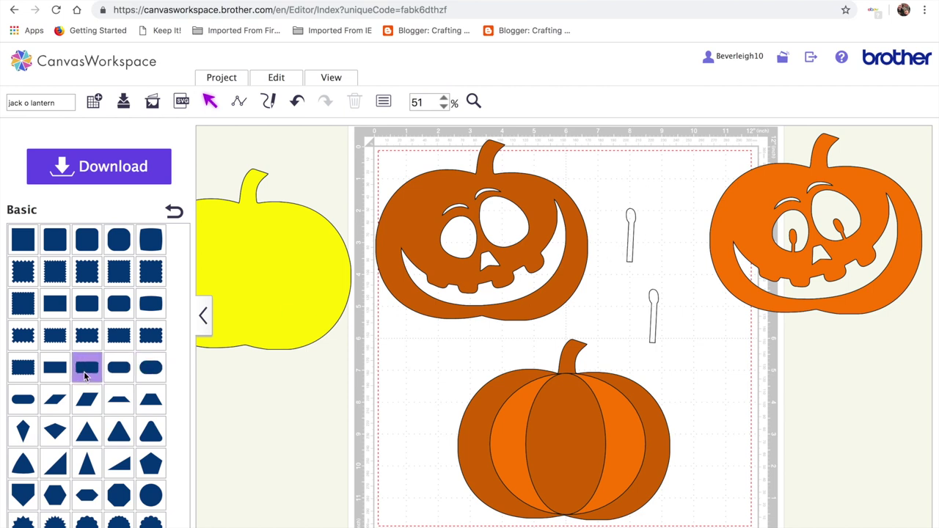
pyautogui.moveTo(84, 375); pyautogui.dragTo(624, 349)
pyautogui.click(652, 299)
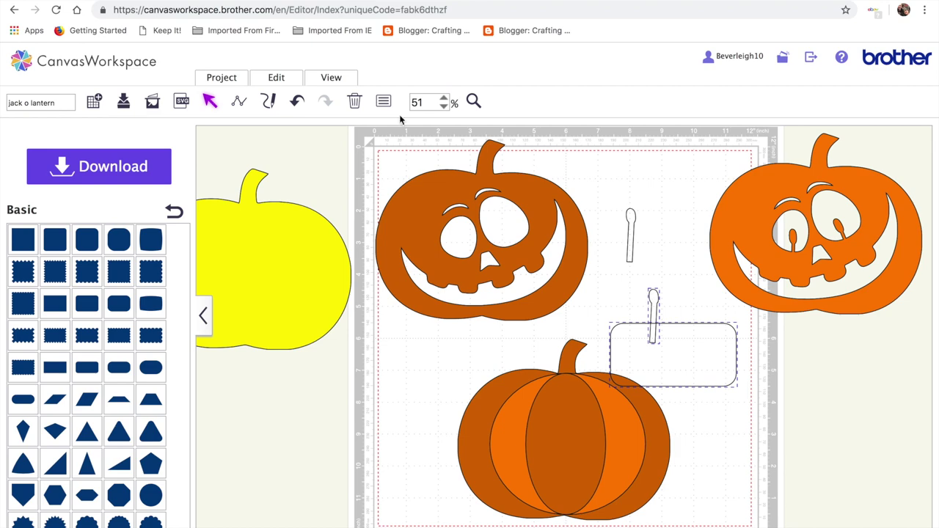
pyautogui.click(287, 82)
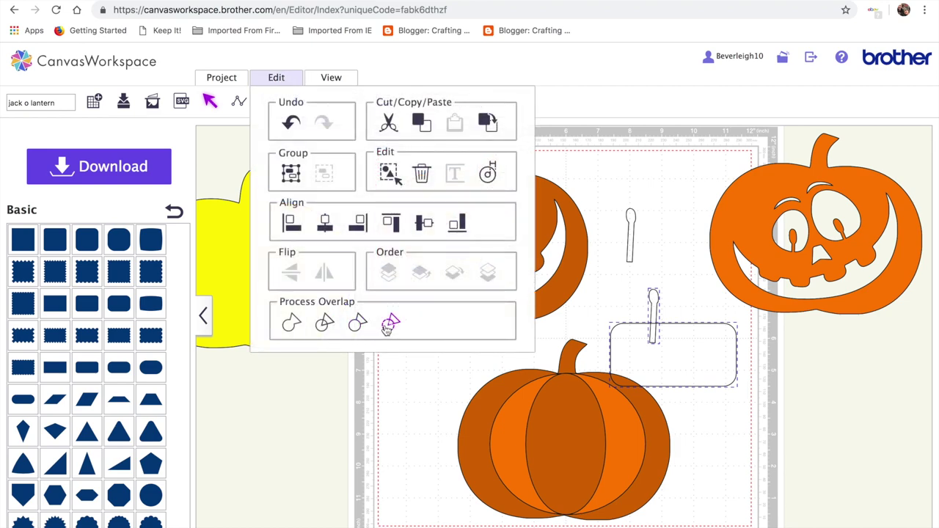
pyautogui.click(358, 323)
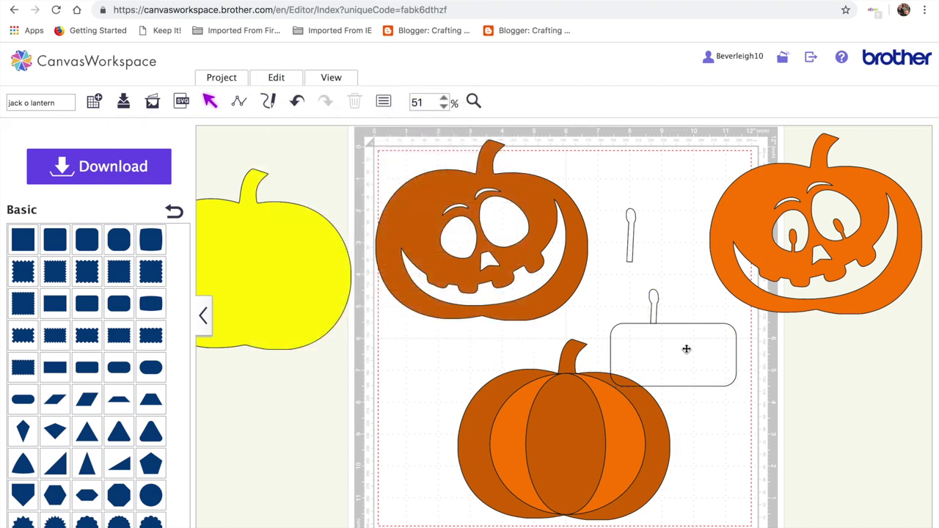
# - Move the rounded rectangle aside and delete the untrimmed upper match copy
pyautogui.moveTo(686, 350); pyautogui.dragTo(774, 366)
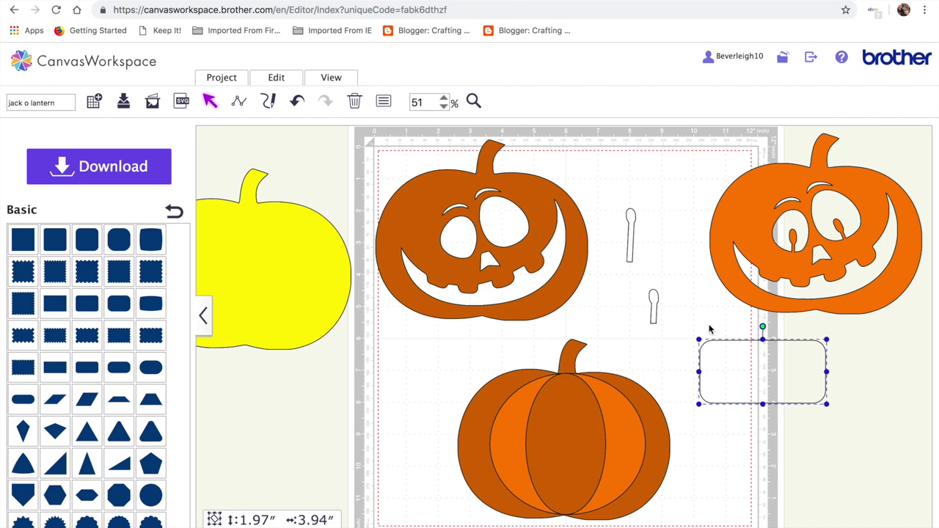
pyautogui.click(630, 246)
pyautogui.press('Delete')
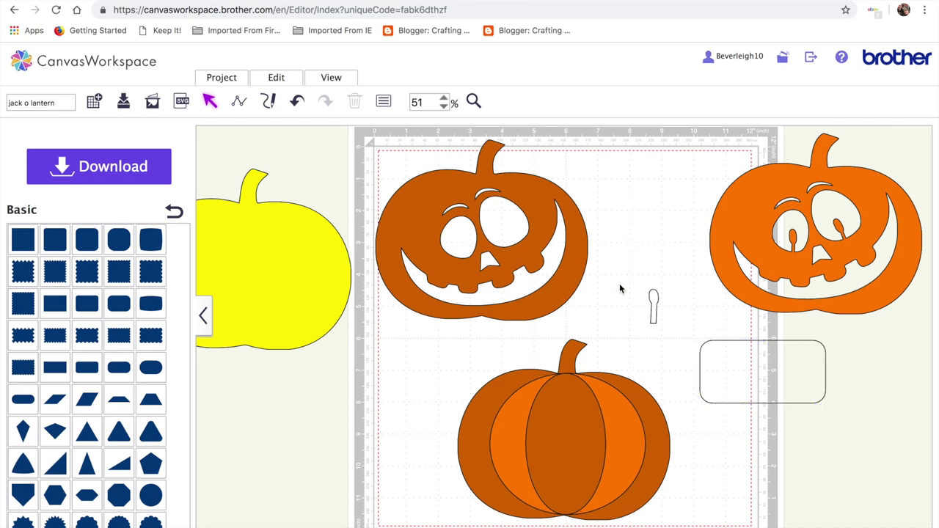
# - Rotate and place the match-shaped pupils in the left and right eyes of the jack-o'-lantern
pyautogui.click(653, 316)
pyautogui.moveTo(653, 316); pyautogui.dragTo(667, 328)
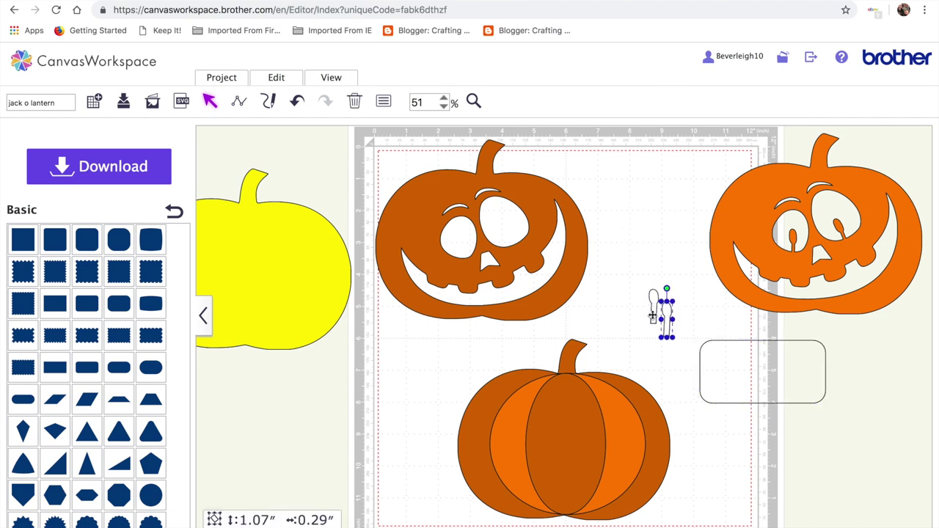
pyautogui.moveTo(666, 289); pyautogui.dragTo(461, 245)
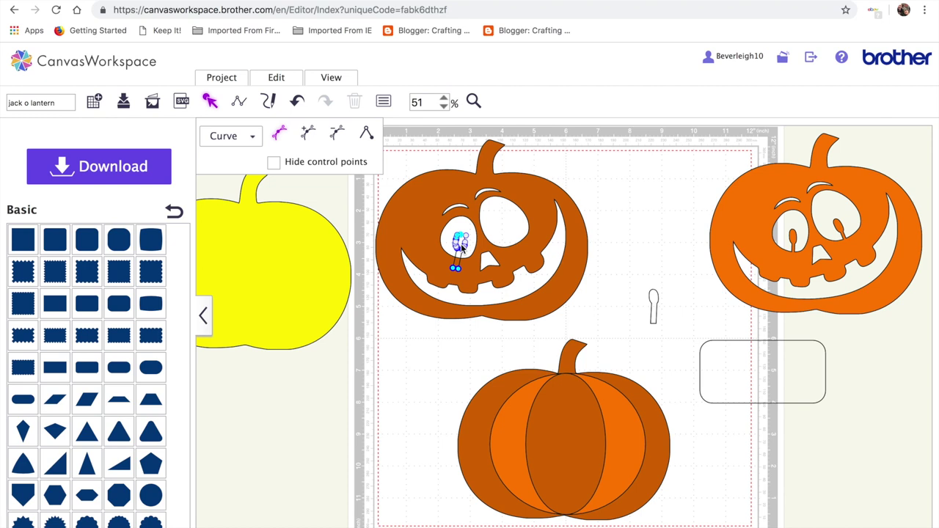
pyautogui.click(559, 271)
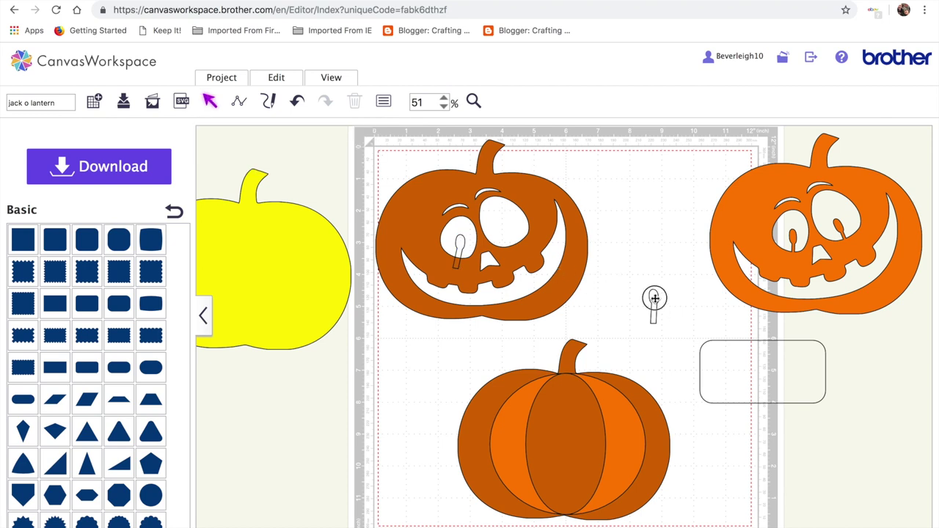
pyautogui.moveTo(652, 300); pyautogui.dragTo(510, 238)
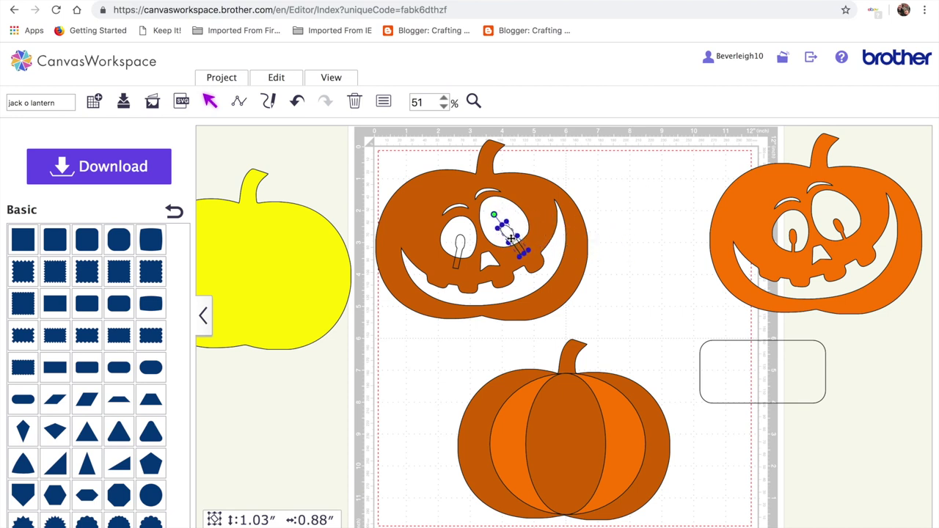
pyautogui.click(668, 273)
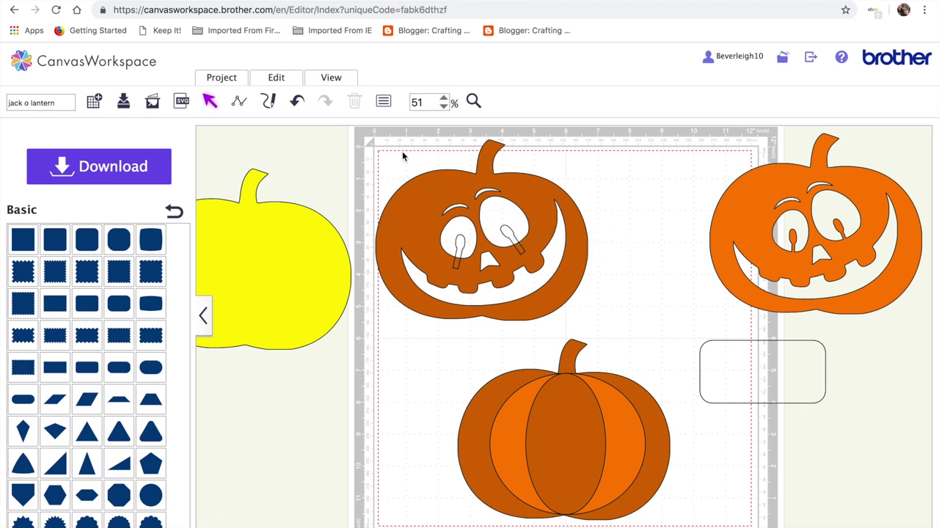
# - Weld the jack-o'-lantern face and both pupils into one outline with Process Overlap > Weld
pyautogui.moveTo(374, 143); pyautogui.dragTo(594, 287)
pyautogui.click(275, 77)
pyautogui.click(294, 323)
# - Set the welded jack-o'-lantern's fill colour to orange in its Properties panel
pyautogui.click(533, 254)
pyautogui.click(383, 102)
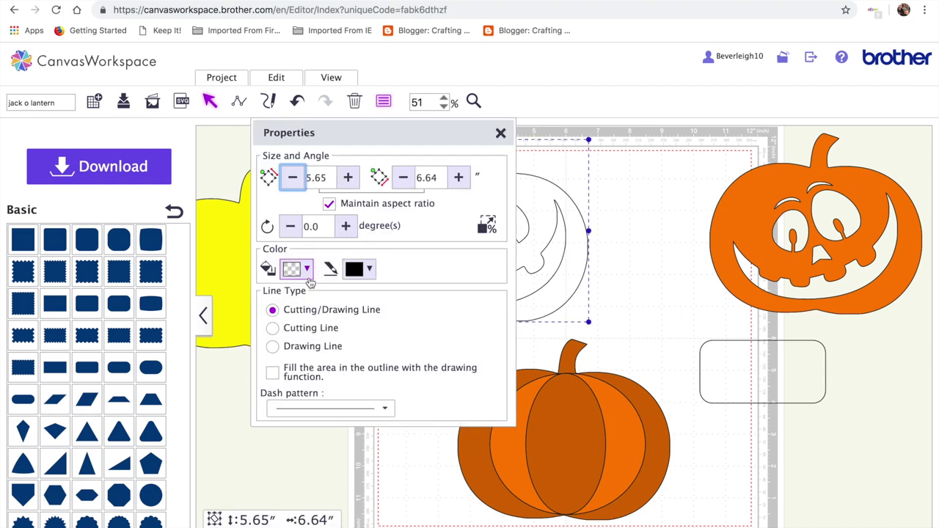
pyautogui.click(302, 269)
pyautogui.click(400, 321)
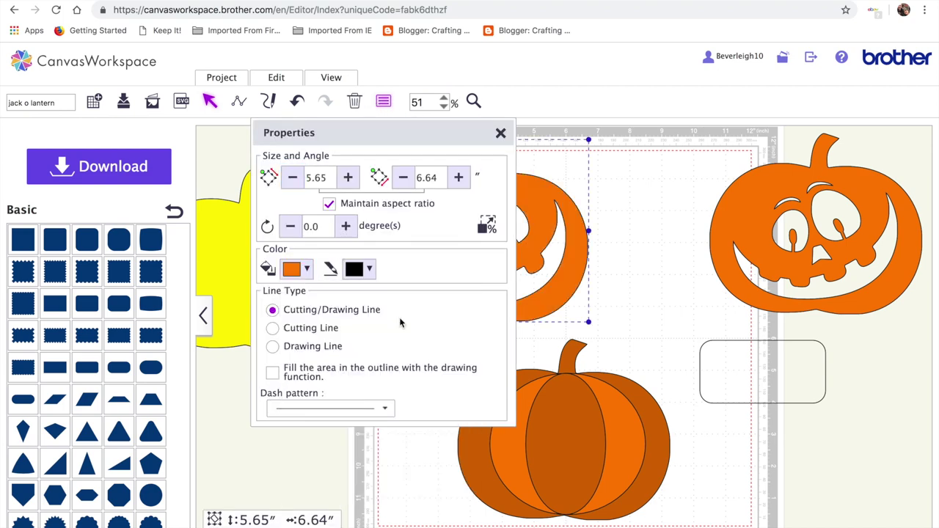
pyautogui.click(614, 298)
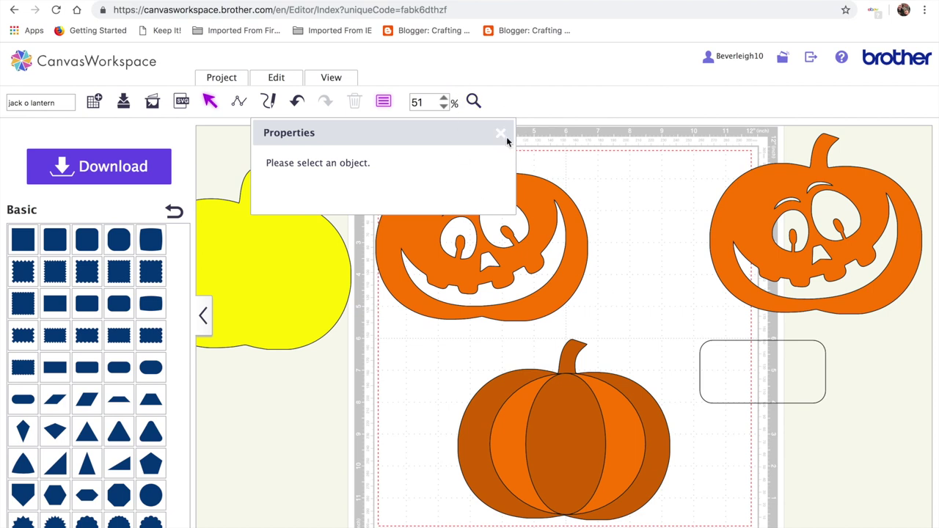
pyautogui.click(502, 135)
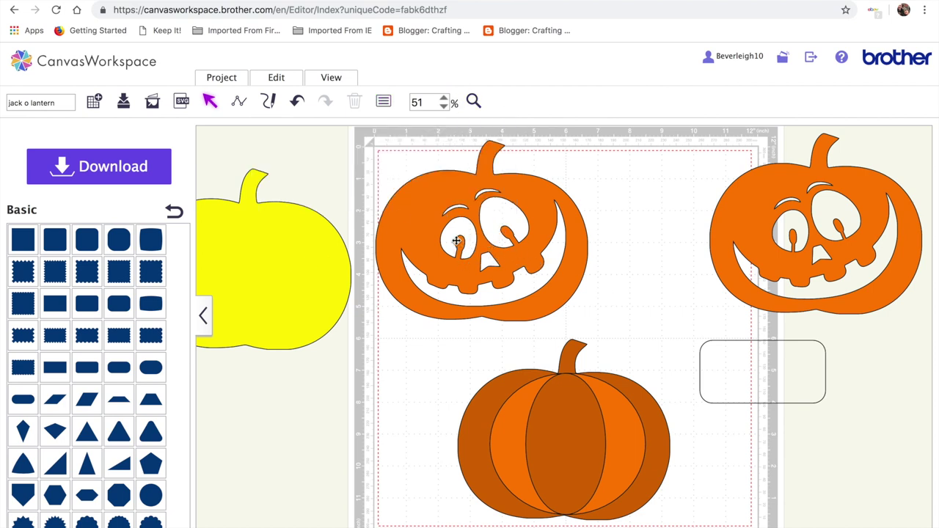
# - Move the yellow pumpkin onto the mat, layer the orange jack-o'-lantern over it, and shift both further onto the mat
pyautogui.moveTo(291, 272); pyautogui.dragTo(457, 274)
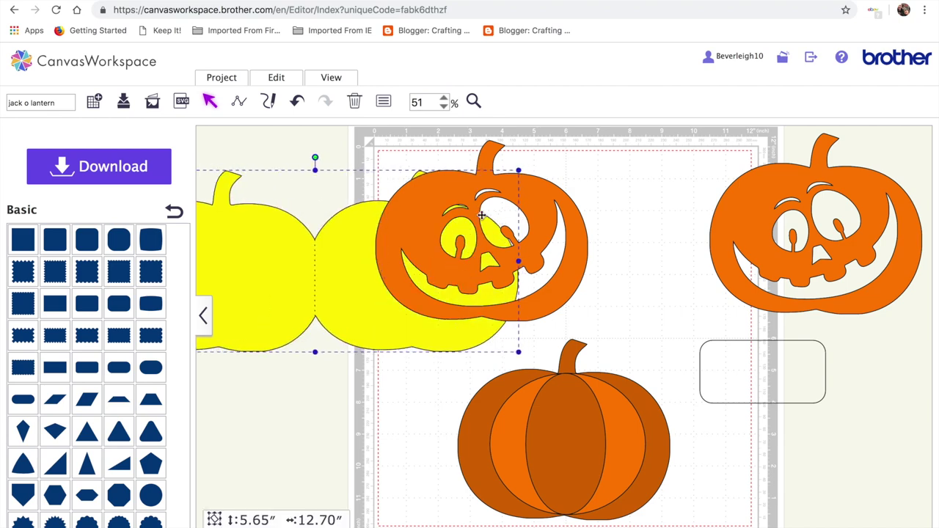
pyautogui.moveTo(411, 205); pyautogui.dragTo(342, 230)
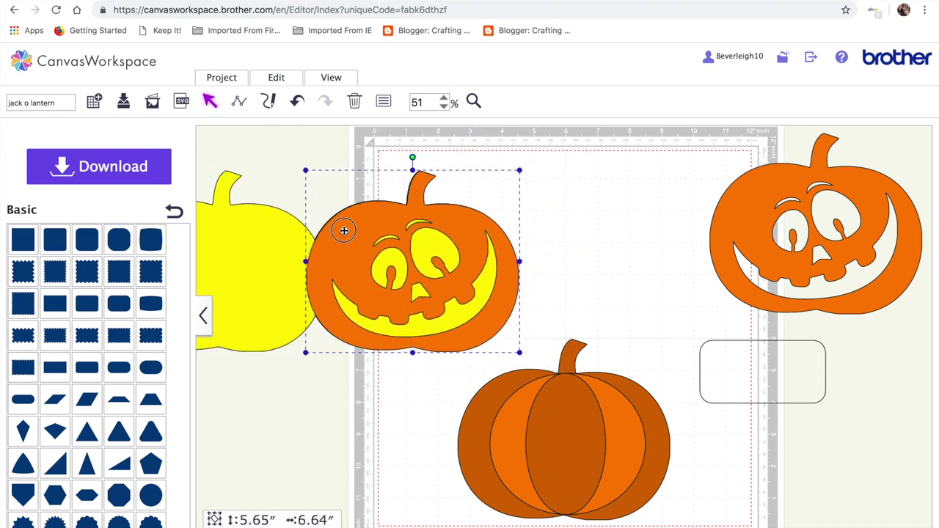
pyautogui.click(581, 235)
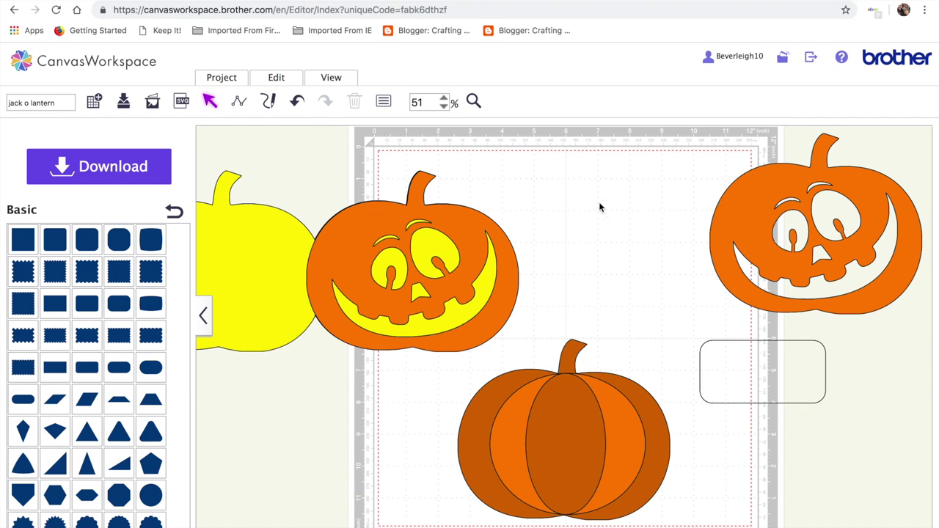
pyautogui.click(423, 289)
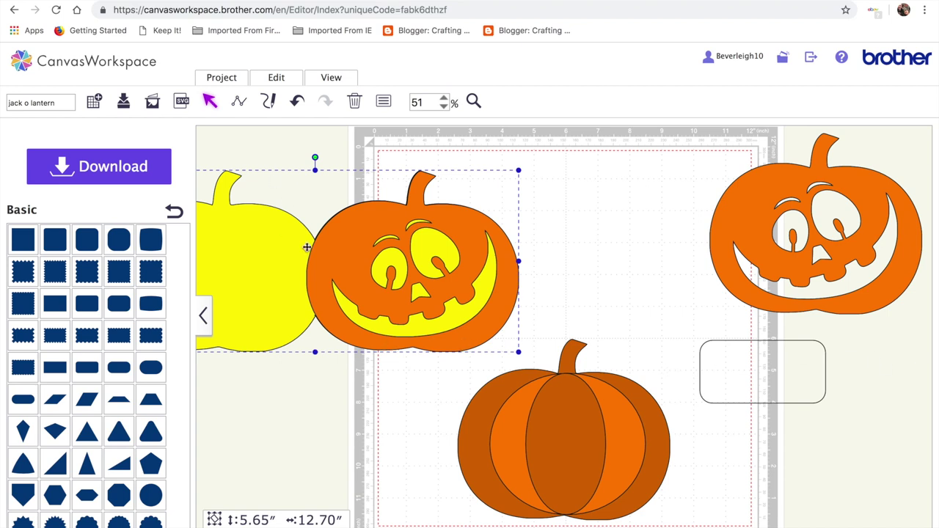
pyautogui.moveTo(609, 312); pyautogui.dragTo(574, 242)
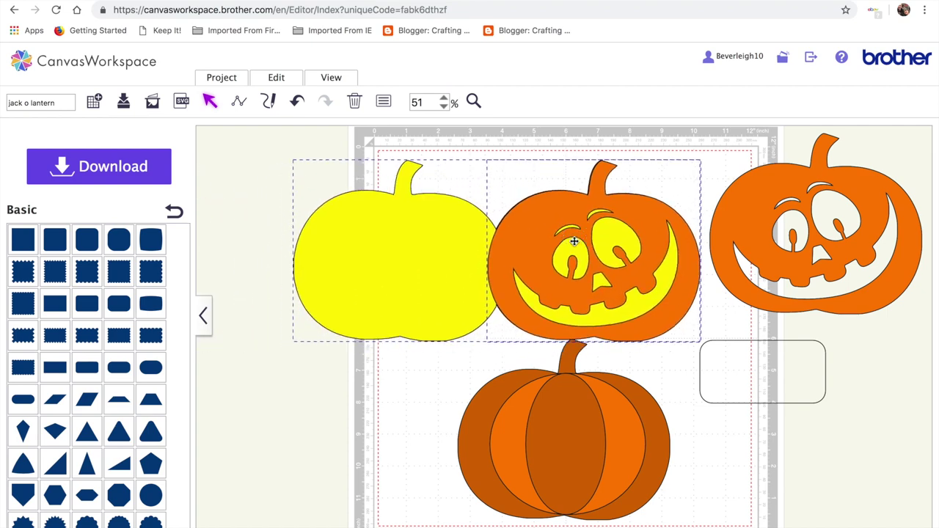
# - Delete the leftover rounded rectangle and move the reference jack-o'-lantern lower down
pyautogui.click(720, 379)
pyautogui.press('Delete')
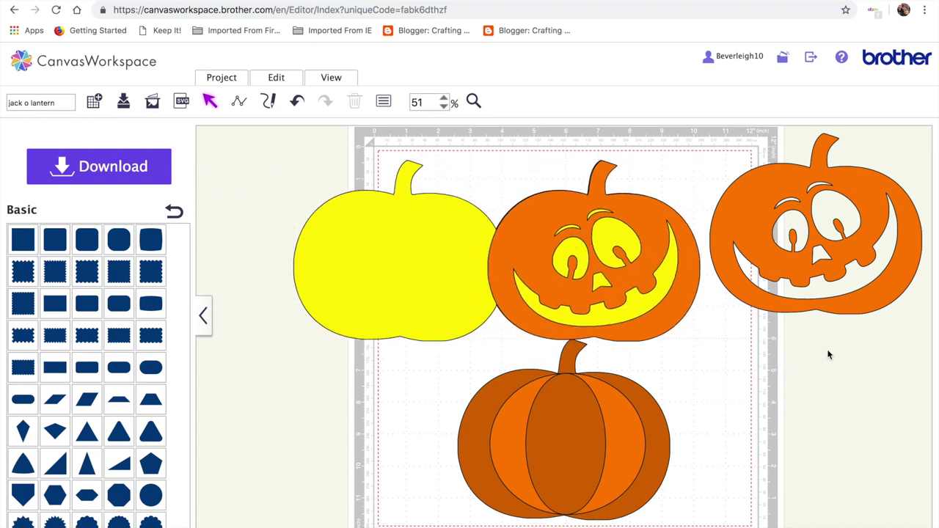
pyautogui.moveTo(750, 220); pyautogui.dragTo(740, 383)
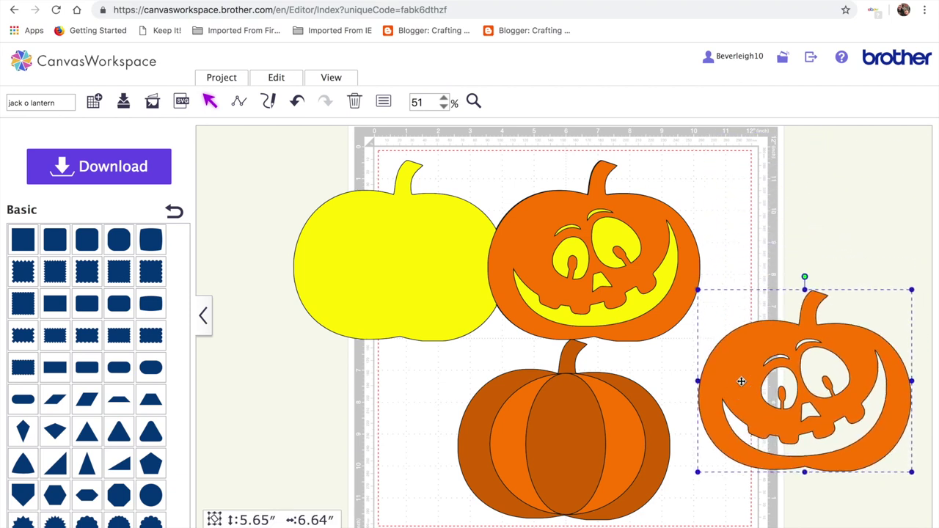